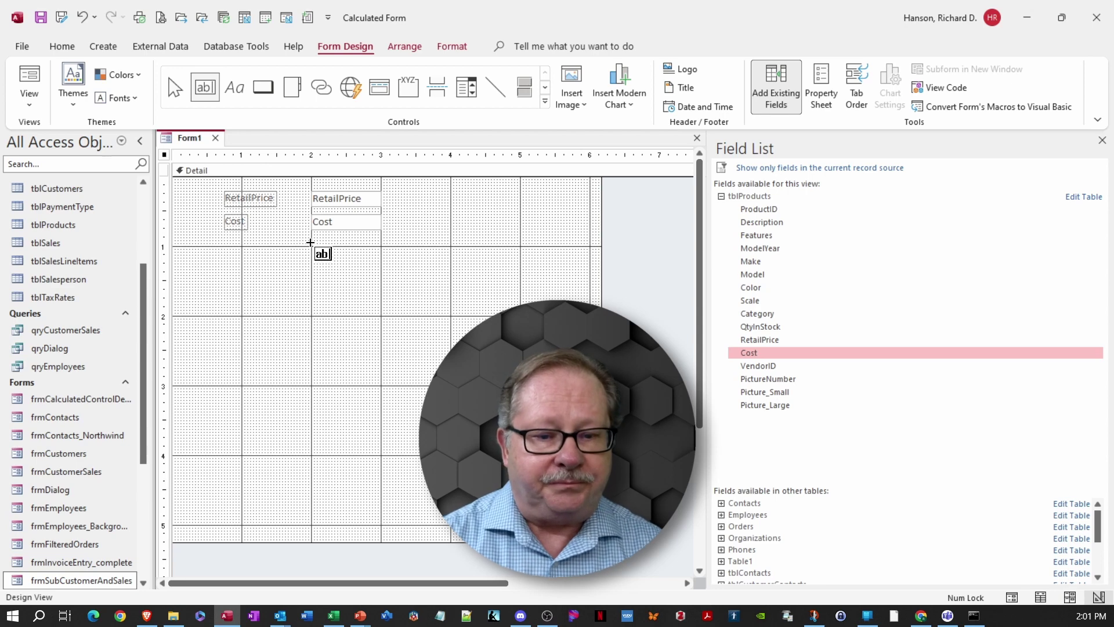
# Step: Add a text box aligned directly below the Cost field and name it txtCalculatedProfit
pyautogui.click(311, 239)
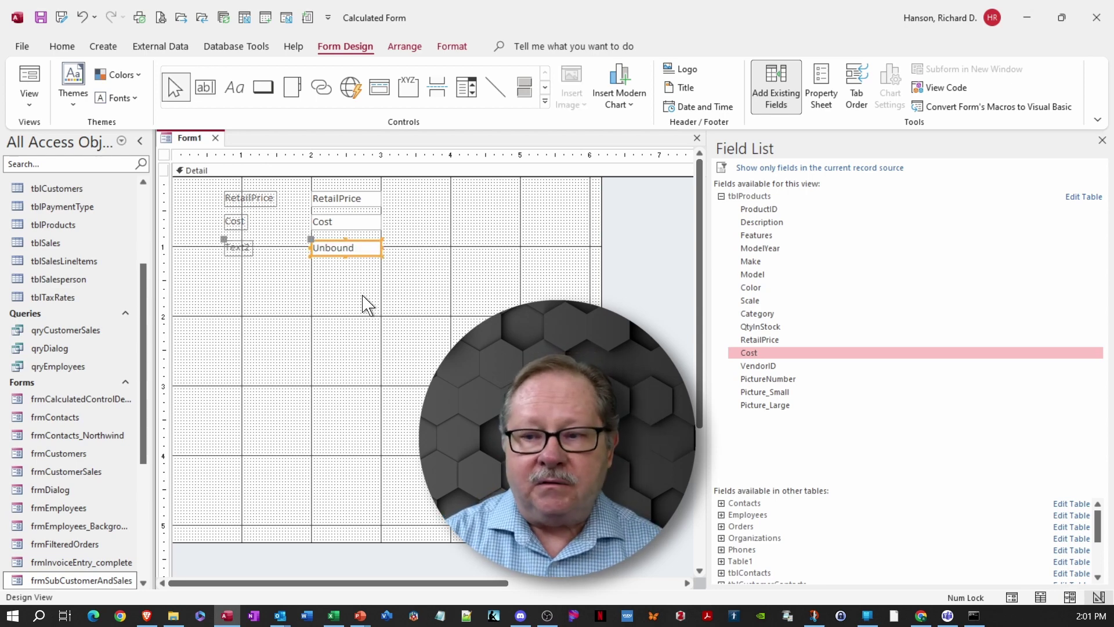
pyautogui.press('Up')
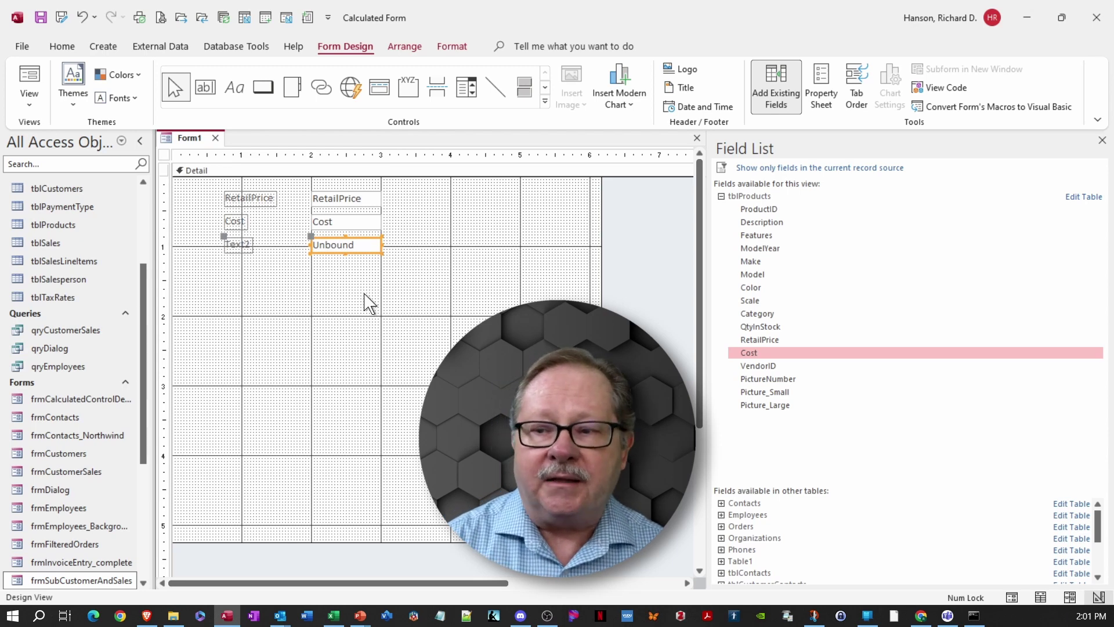
pyautogui.click(821, 93)
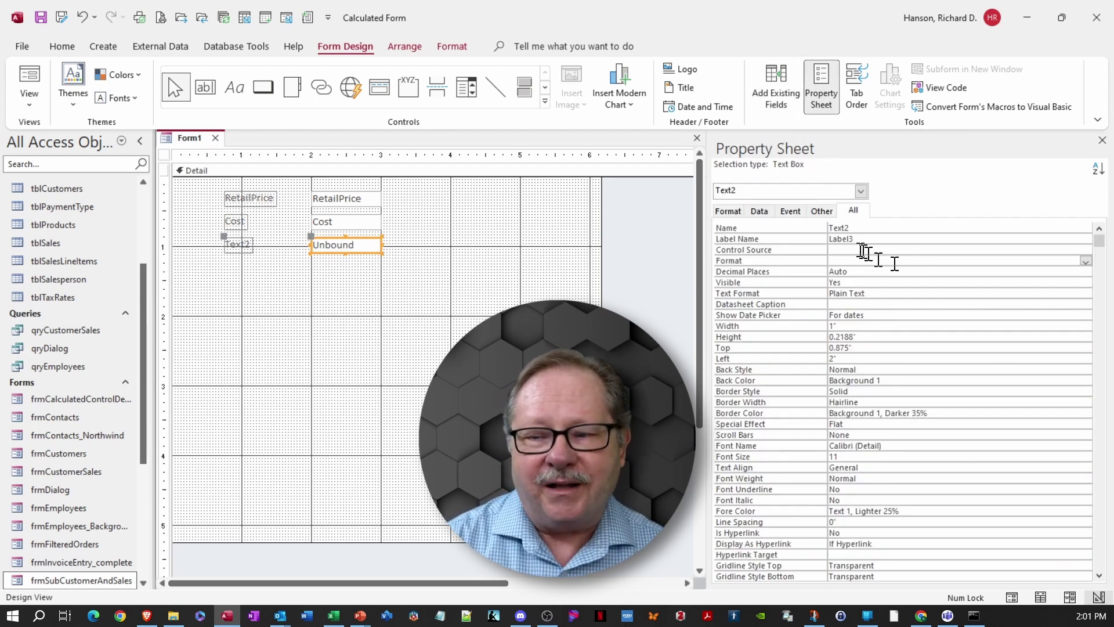
pyautogui.click(768, 229)
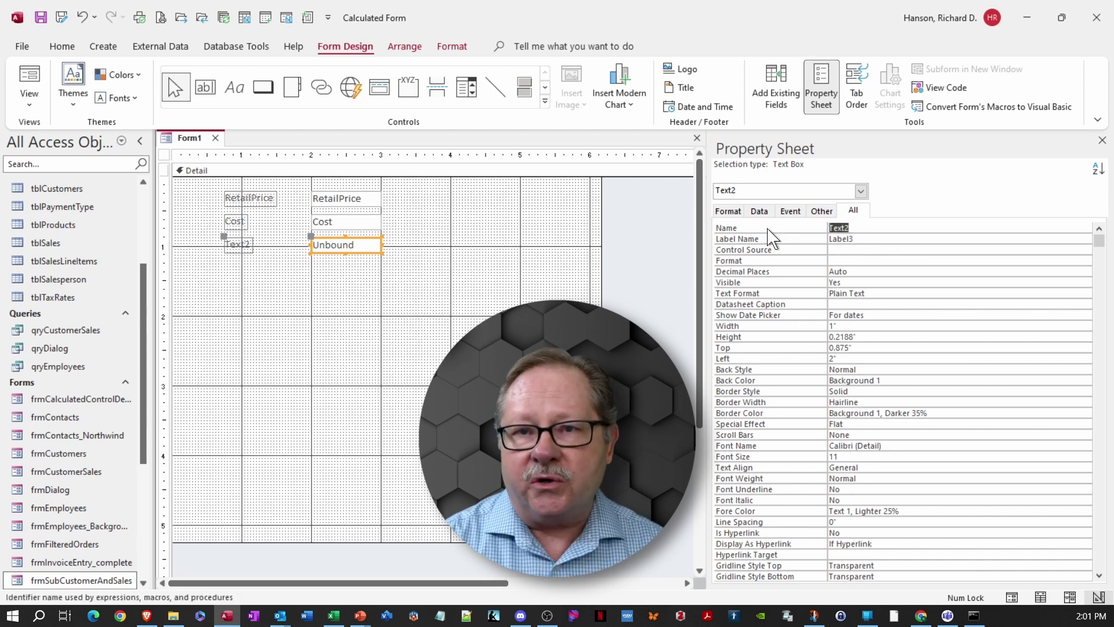
pyautogui.write('txtCalculatedProfit')
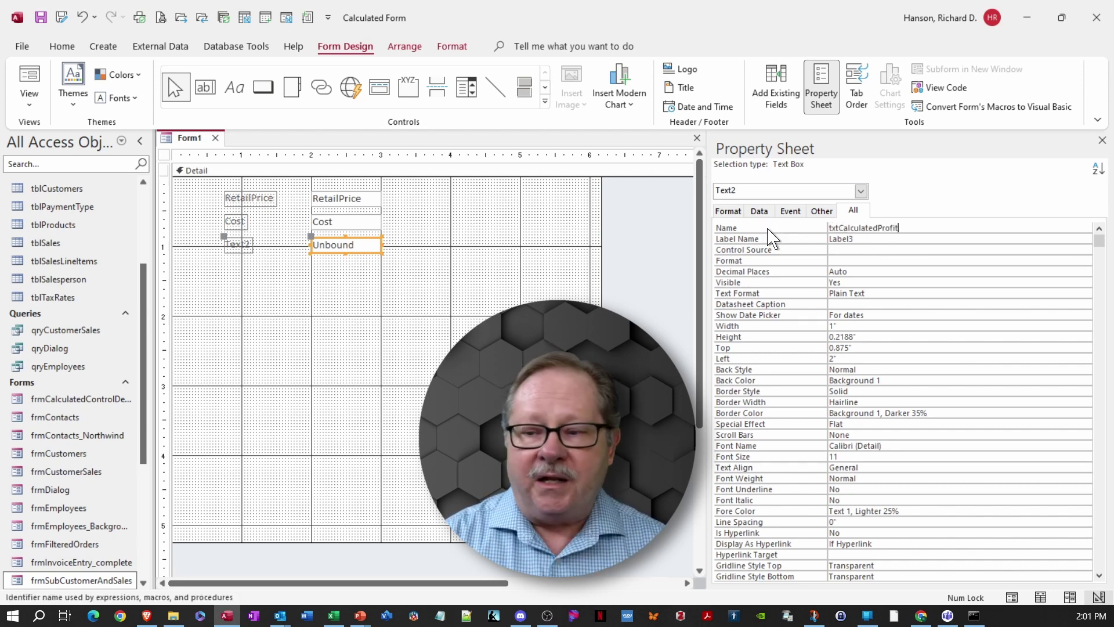
# Step: Set the Control Source of txtCalculatedProfit to the expression =[RetailPrice]-[Cost] using the Expression Builder
pyautogui.click(841, 249)
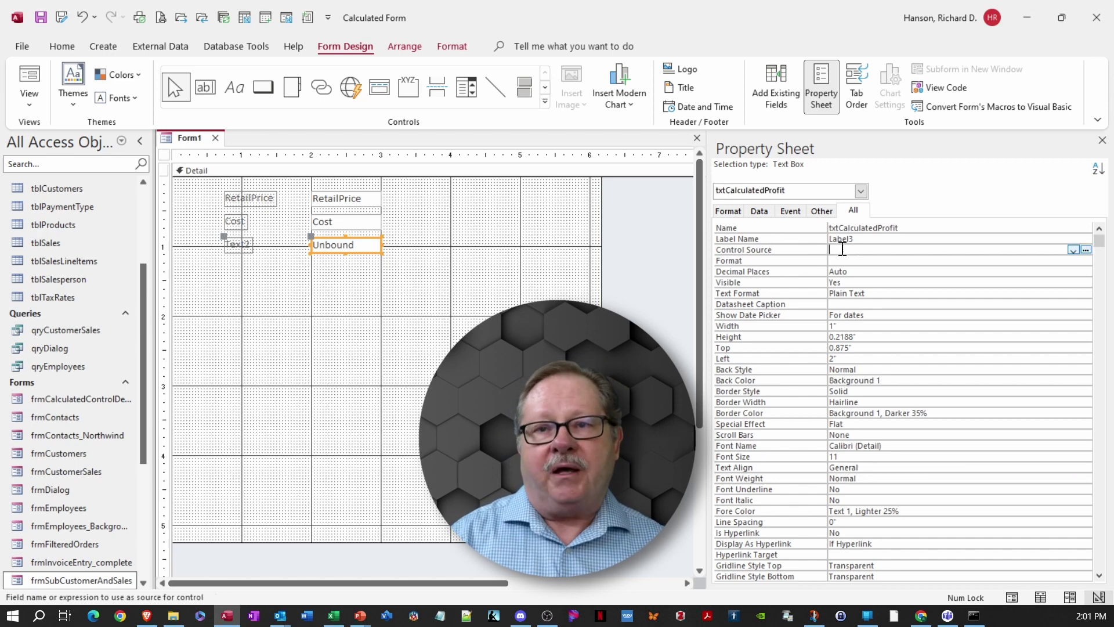
pyautogui.click(1085, 250)
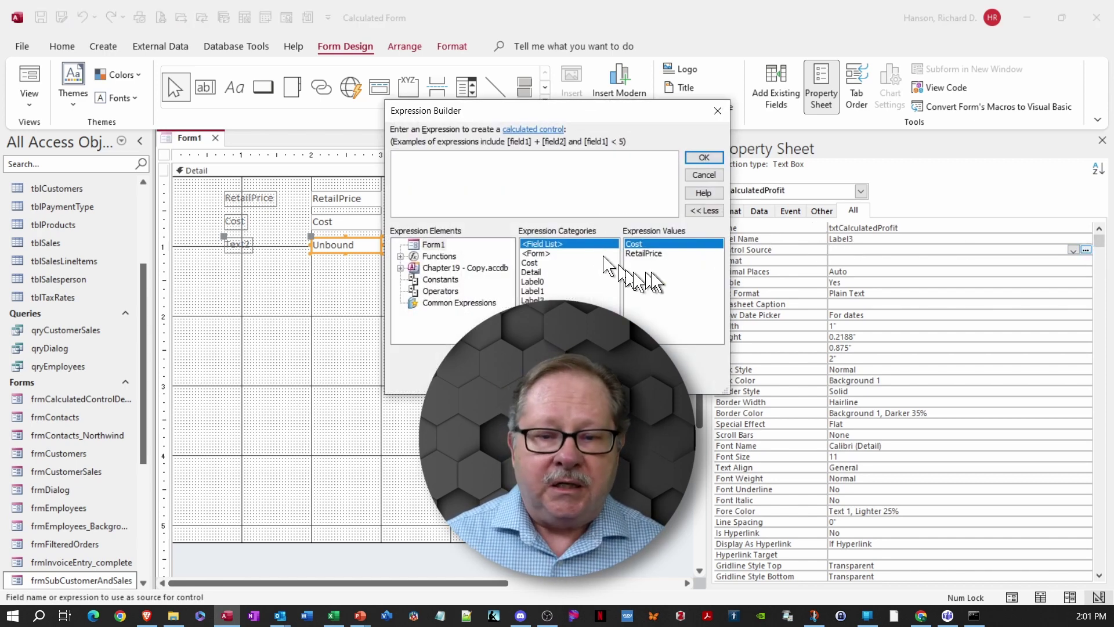
pyautogui.write('=')
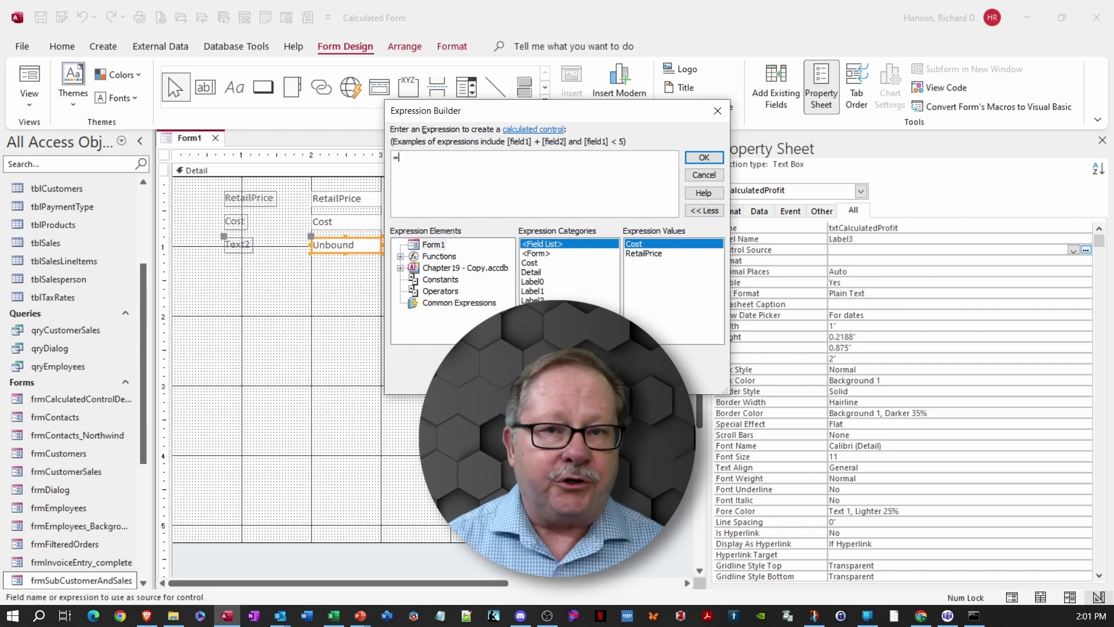
pyautogui.doubleClick(641, 254)
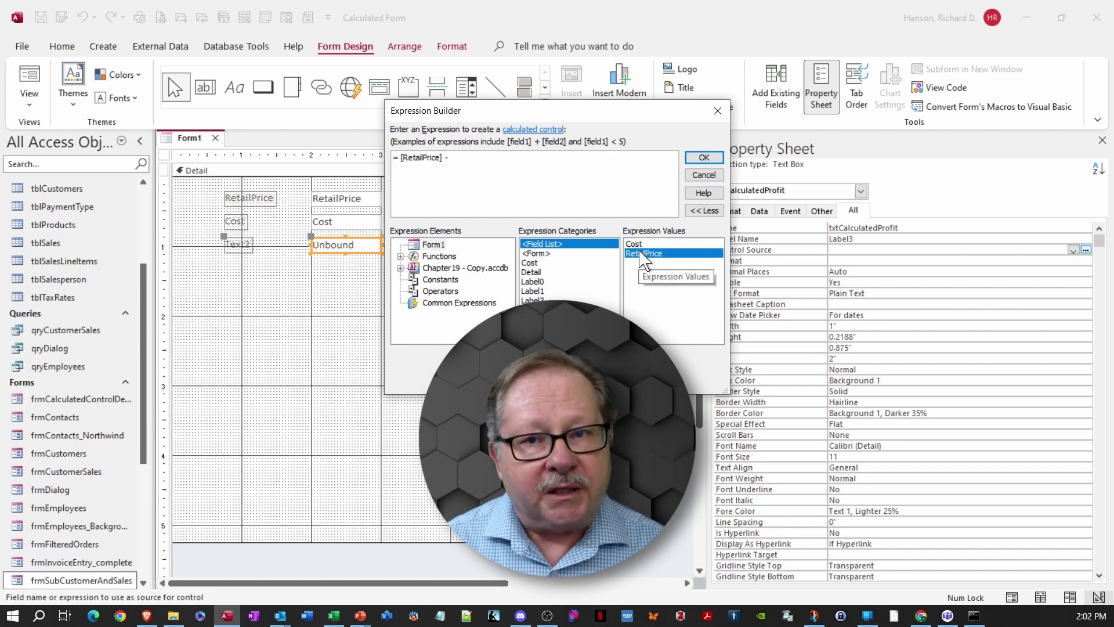
pyautogui.doubleClick(636, 244)
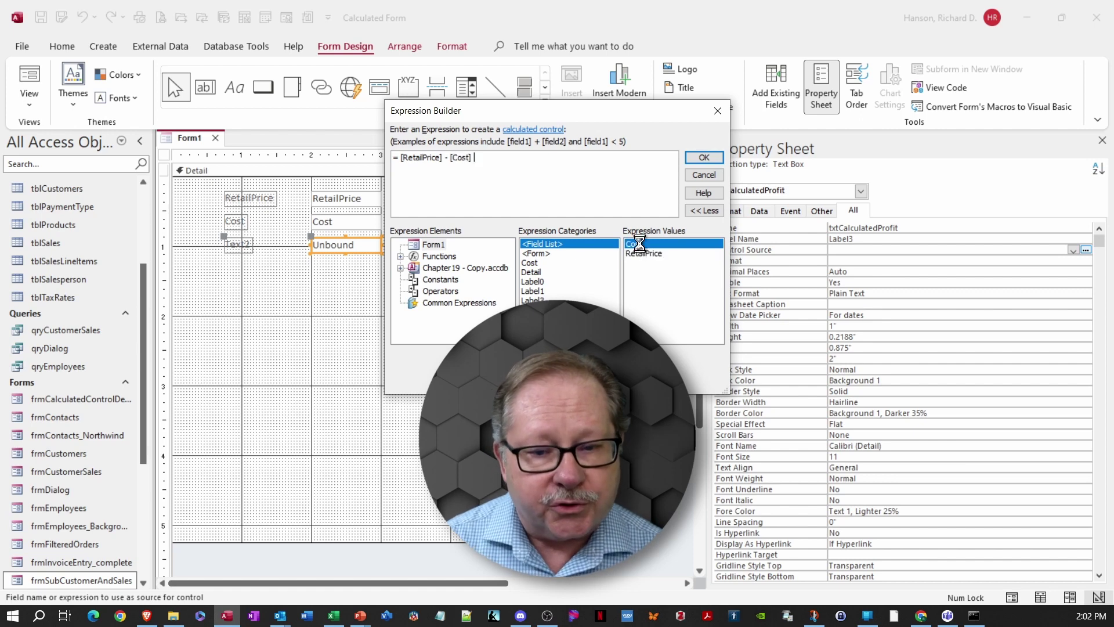
pyautogui.click(704, 159)
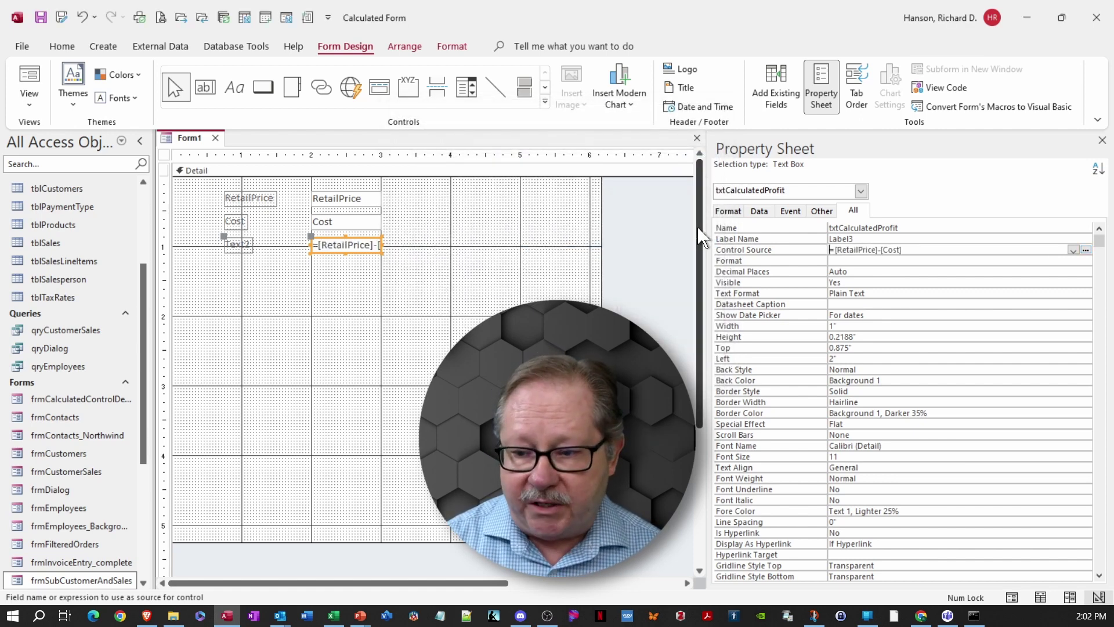
# Step: Set the display format of the txtCalculatedProfit text box to Currency
pyautogui.click(842, 260)
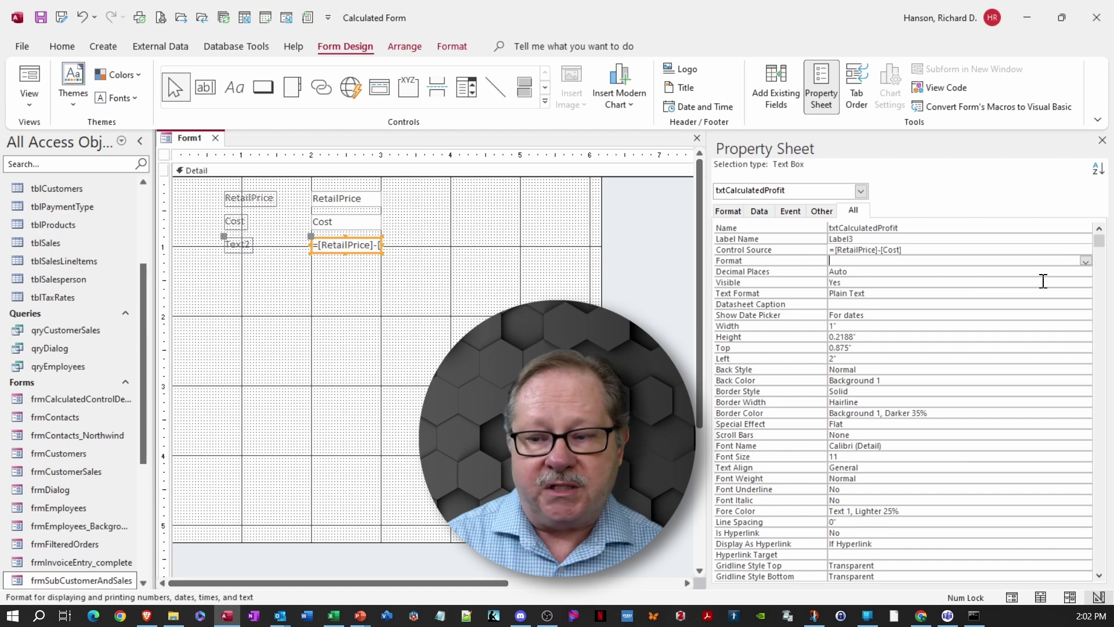
pyautogui.click(1085, 260)
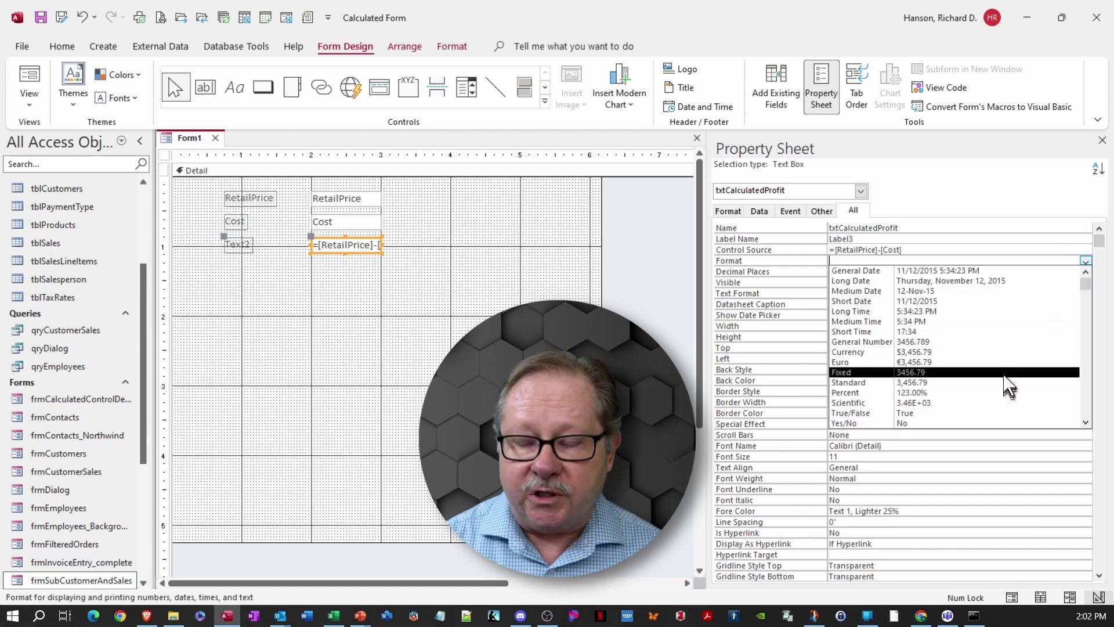
pyautogui.click(997, 352)
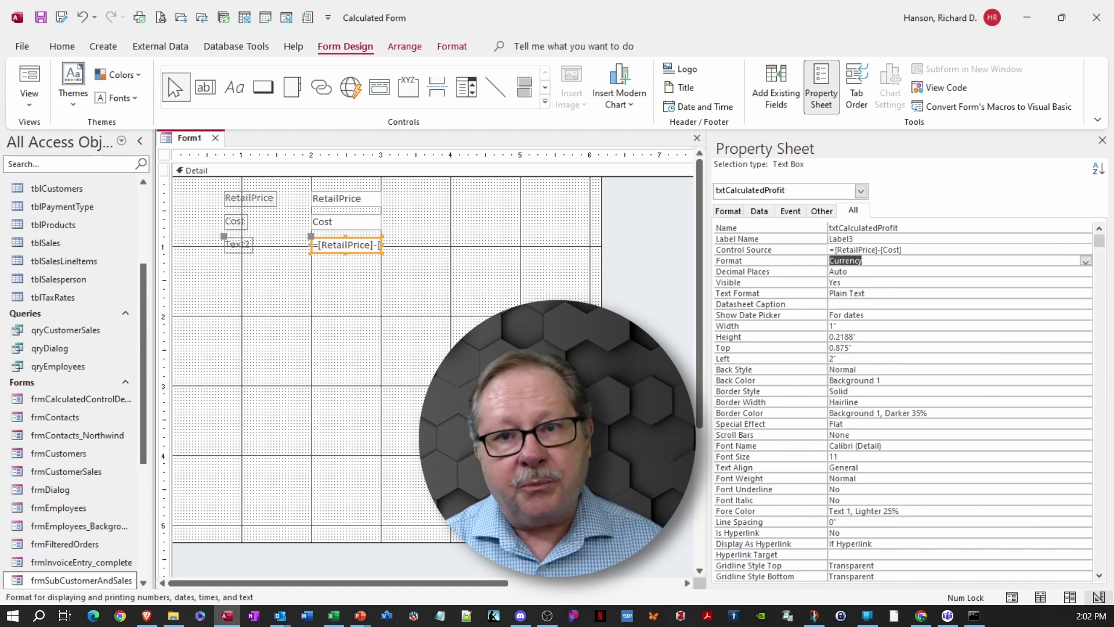
# Step: Change the caption of the profit text box's label to Net Profit and widen the label to fit the full caption
pyautogui.click(225, 245)
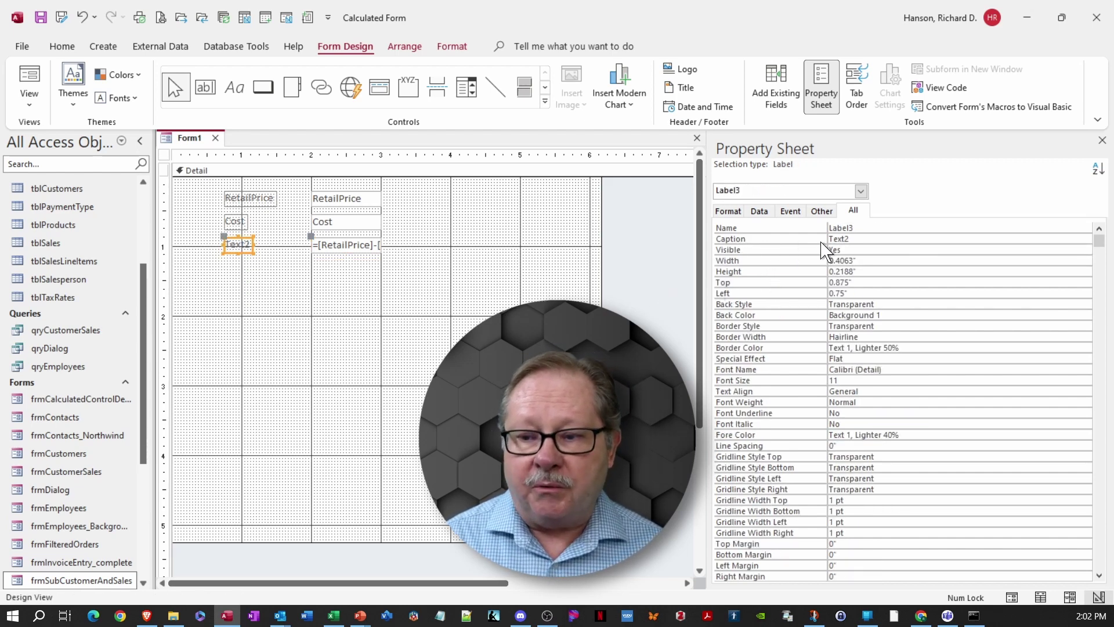
pyautogui.click(859, 239)
pyautogui.click(800, 238)
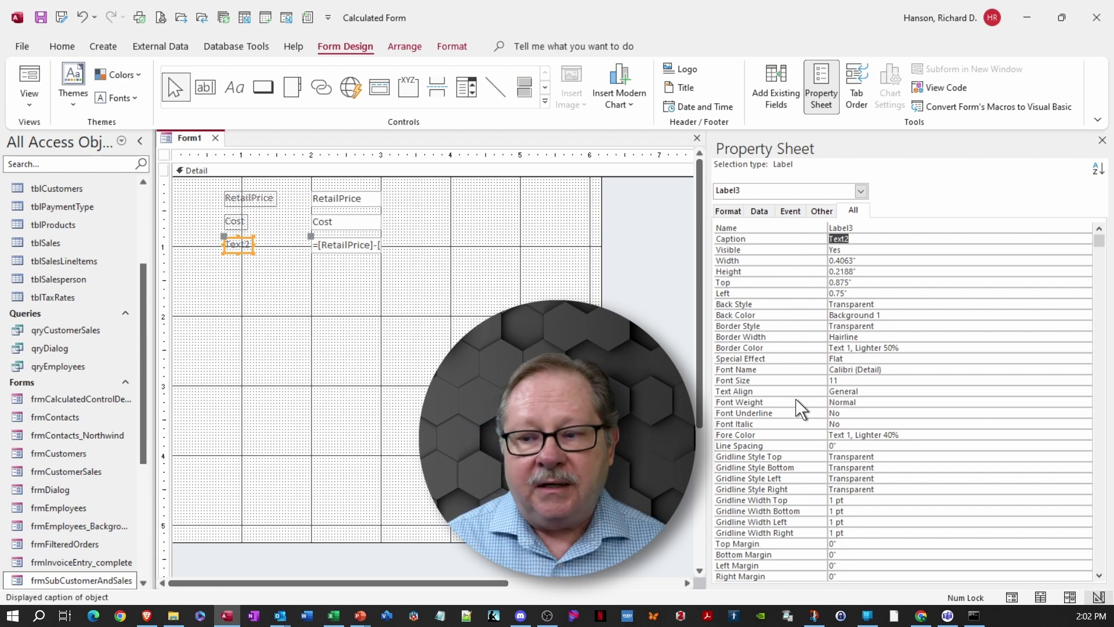
pyautogui.write('Net Profit')
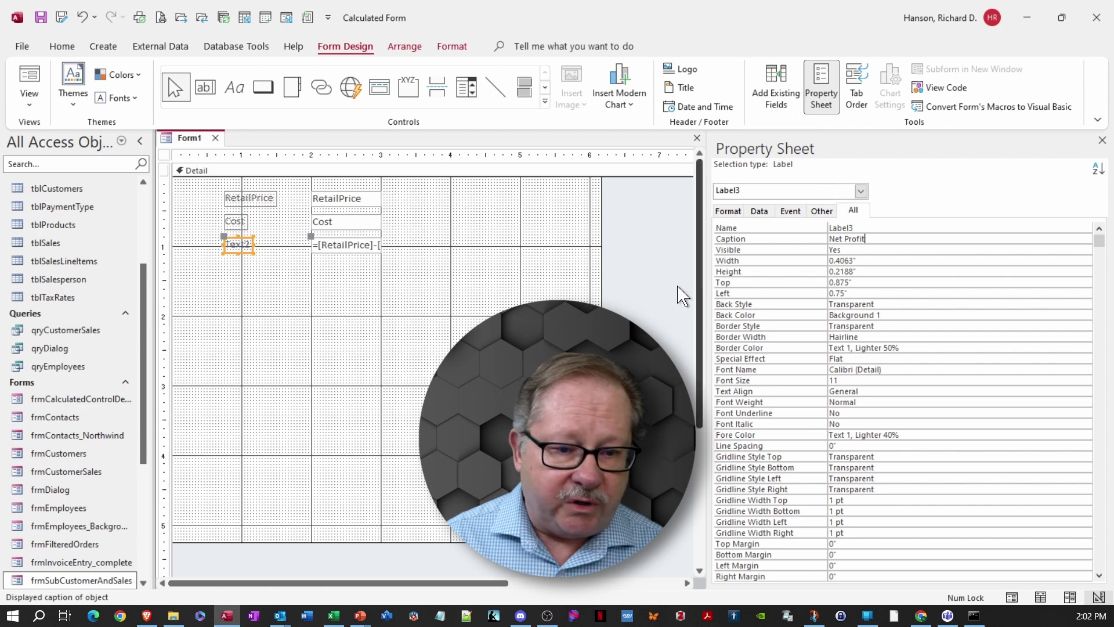
pyautogui.click(893, 250)
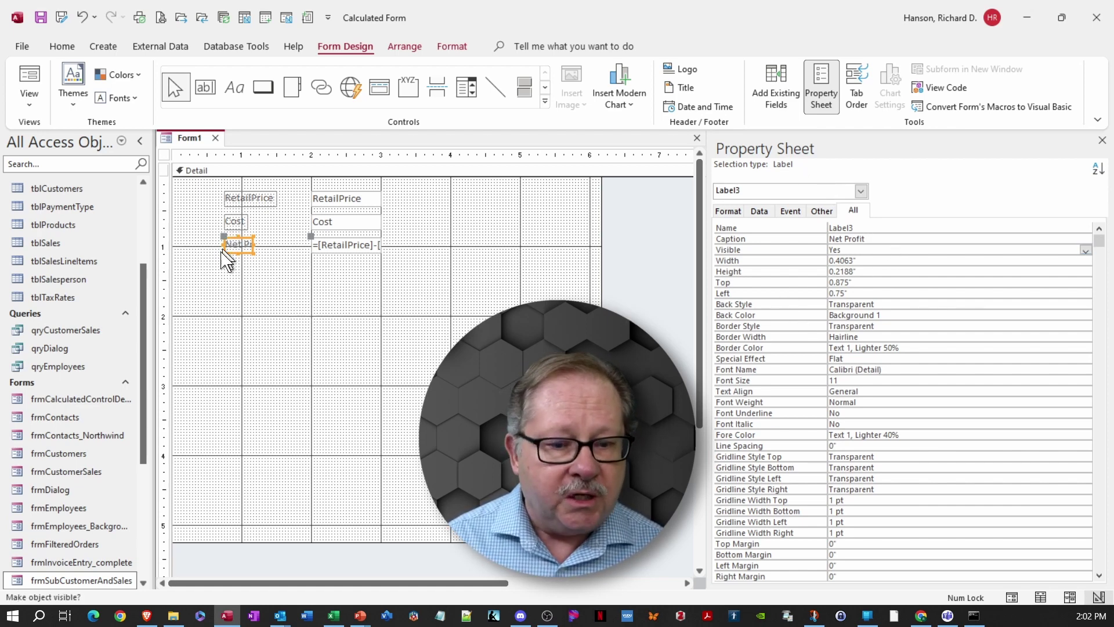
pyautogui.moveTo(253, 244); pyautogui.dragTo(271, 245)
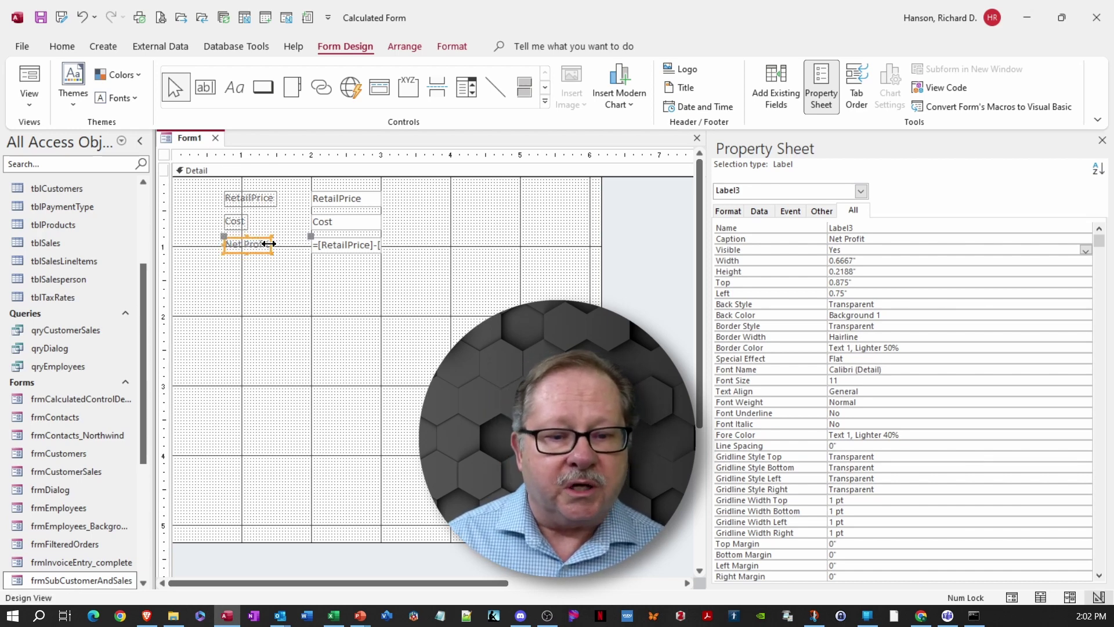
pyautogui.click(259, 322)
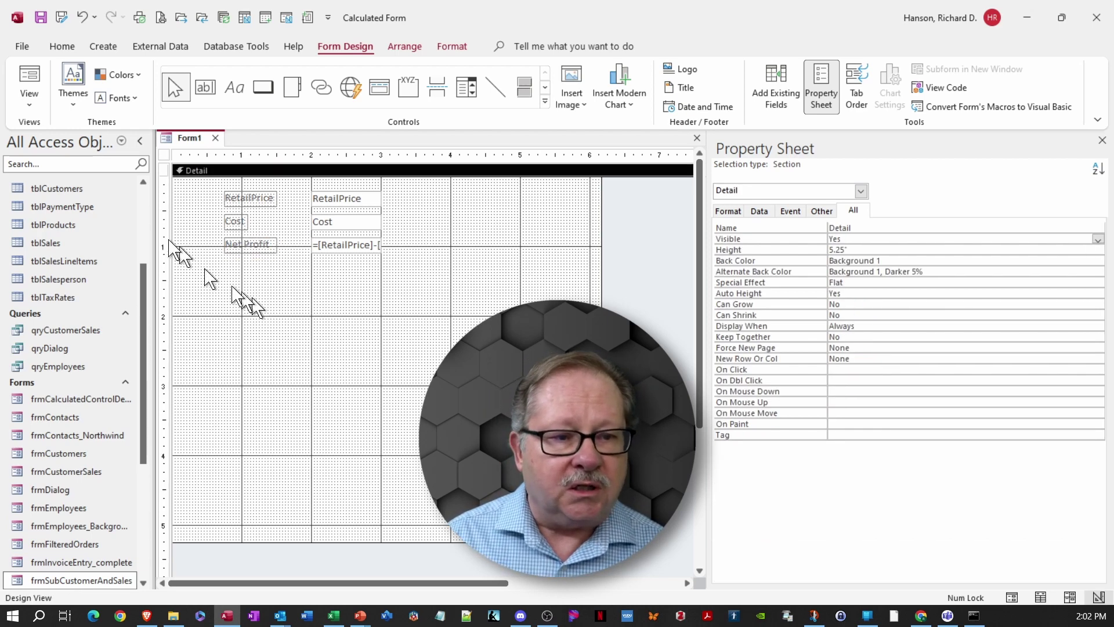
# Step: Check the calculated net profit in Form View and return the form to Design View
pyautogui.click(27, 74)
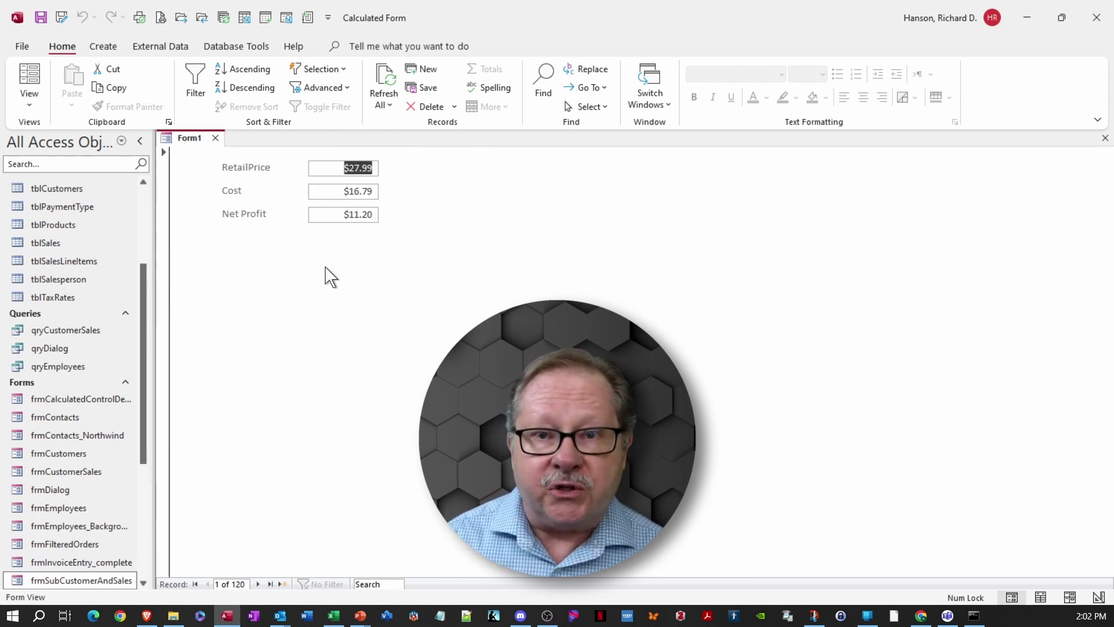
pyautogui.click(29, 102)
pyautogui.click(62, 240)
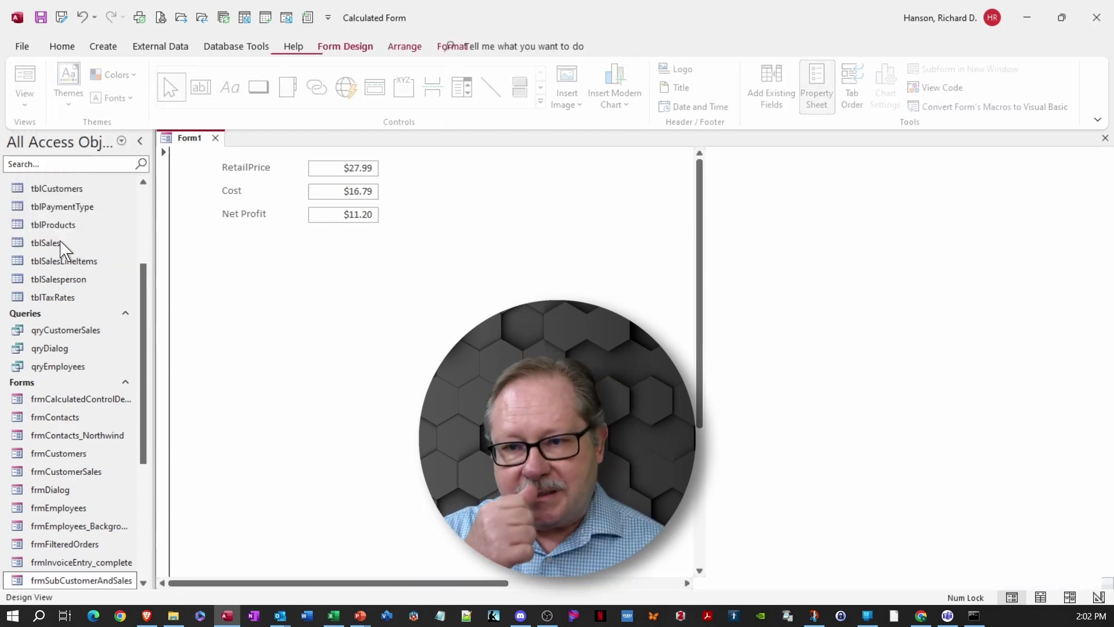
# Step: Add a text box aligned directly below the Net Profit text box and name it txtCalculatedMargin
pyautogui.click(206, 89)
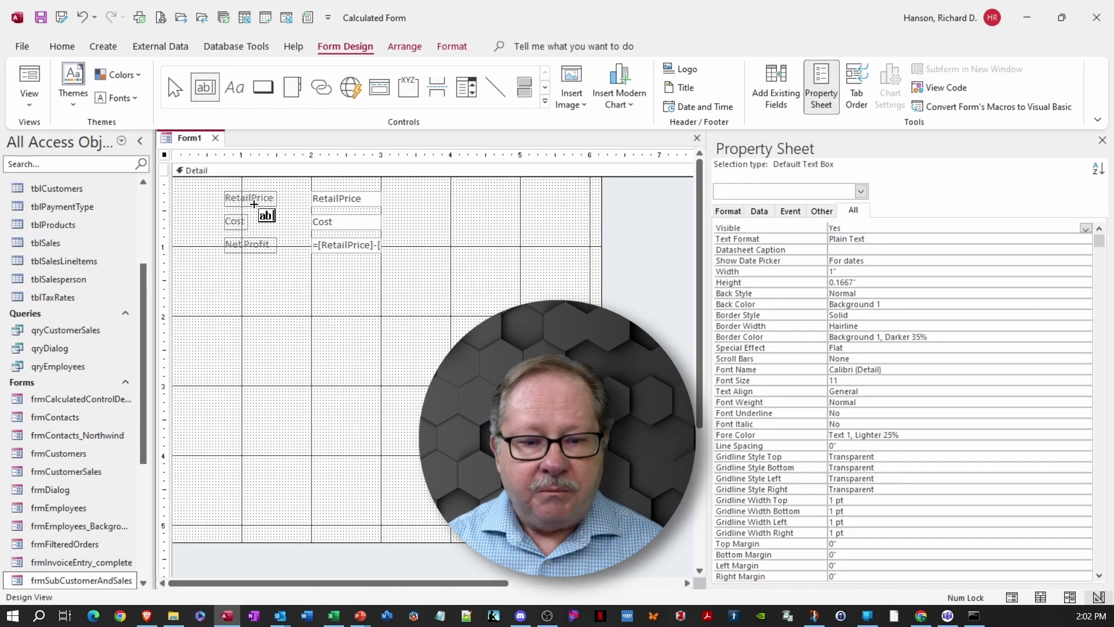
pyautogui.click(311, 263)
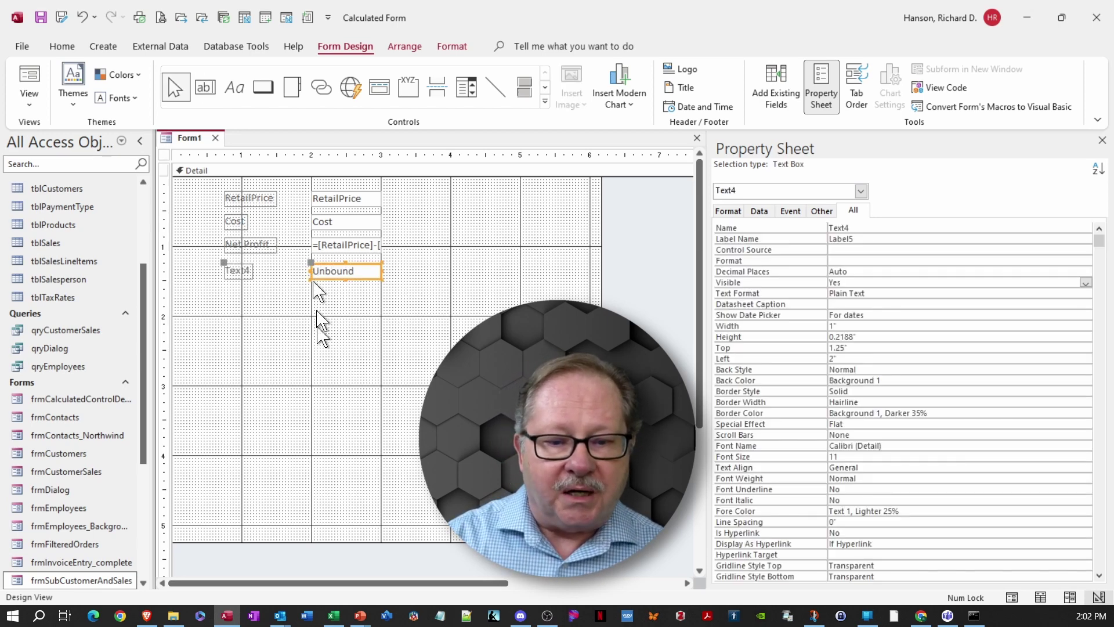
pyautogui.press('Up')
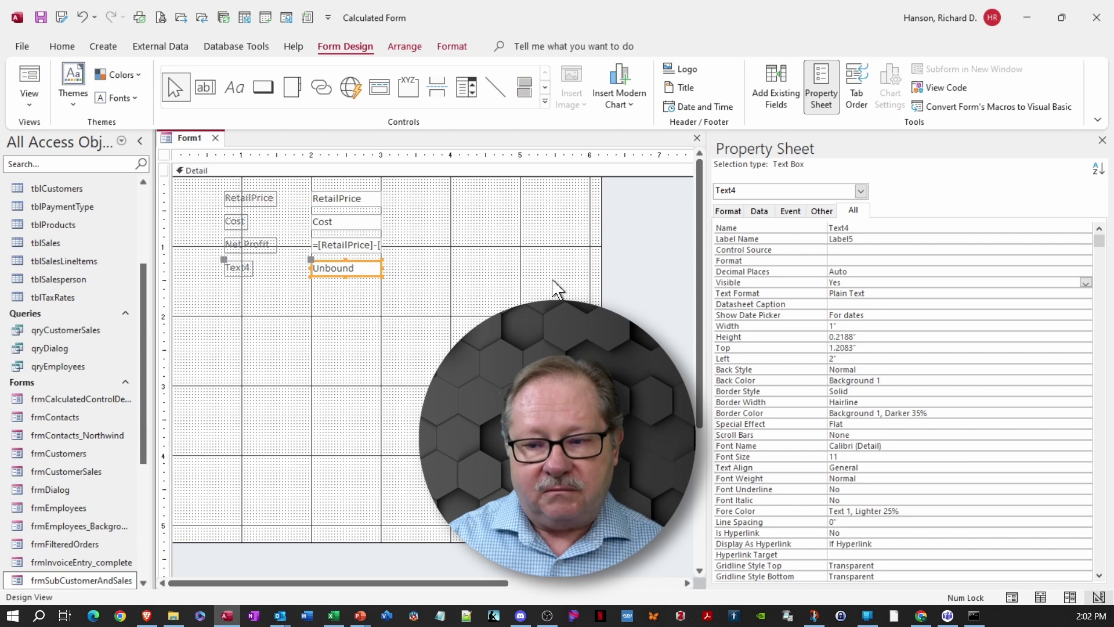
pyautogui.click(804, 229)
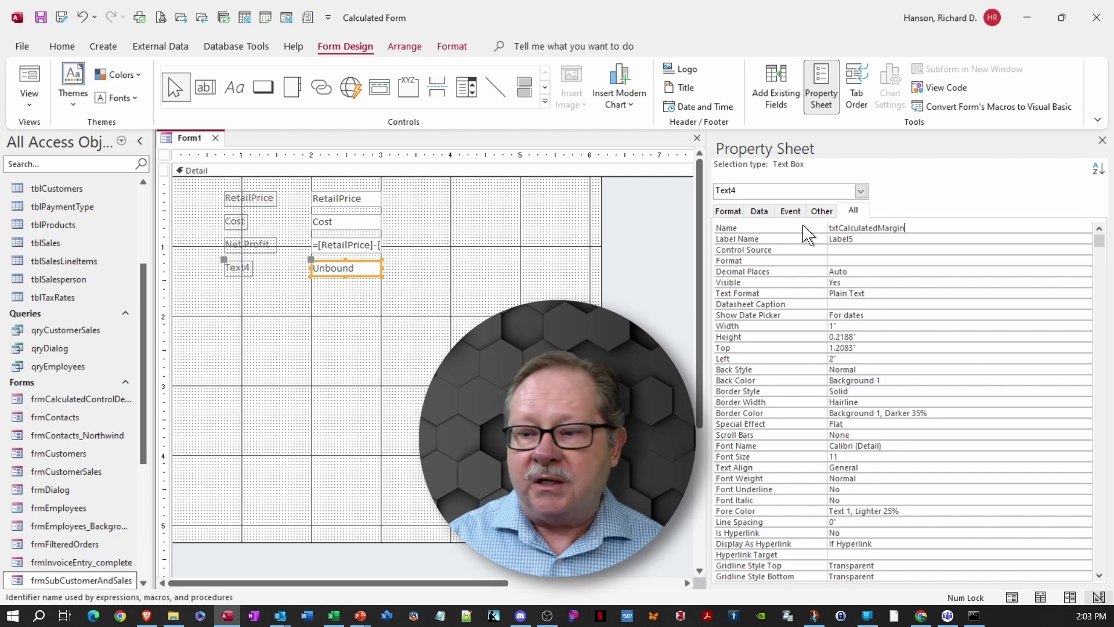
# Step: Set the Control Source of txtCalculatedMargin to the expression =[txtCalculatedProfit]/[RetailPrice] using the Expression Builder
pyautogui.click(838, 249)
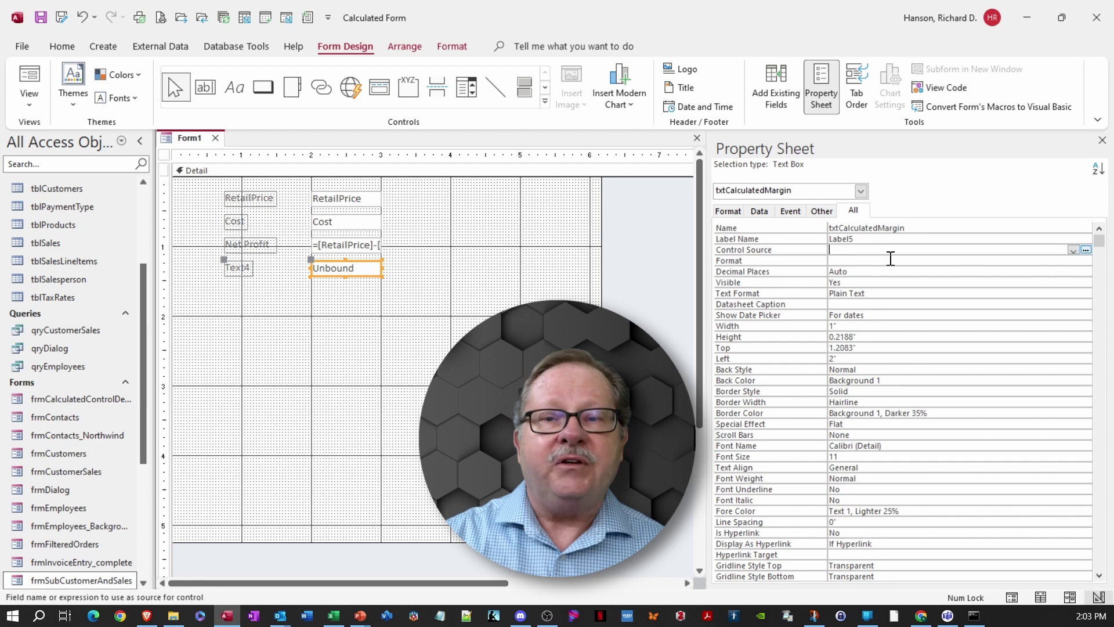
pyautogui.click(1086, 249)
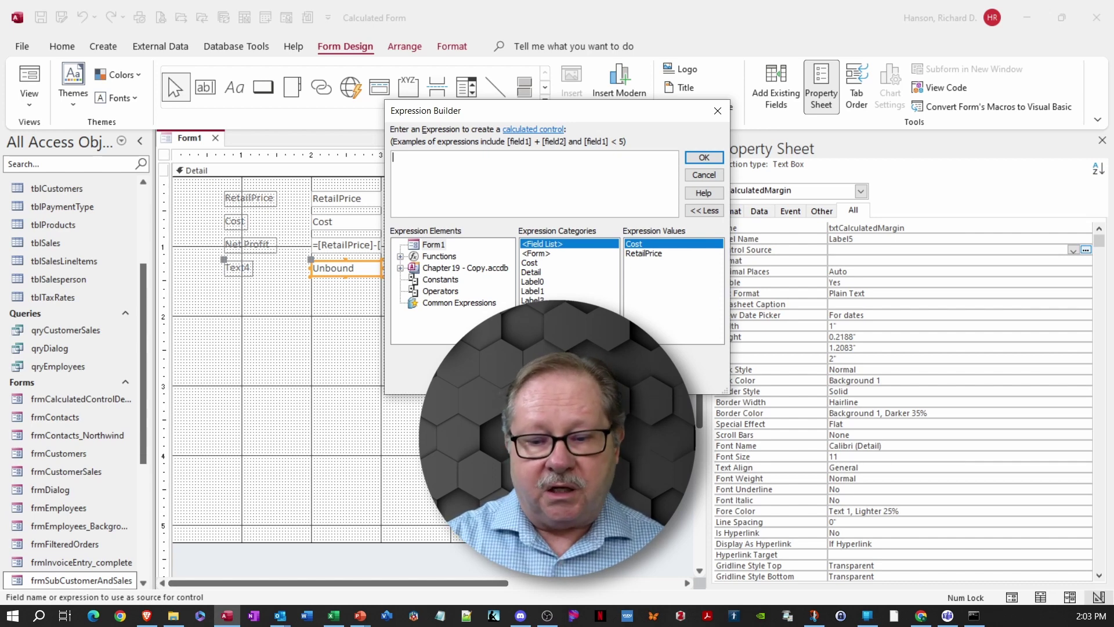
pyautogui.write('[txtCalculatedProfit]')
pyautogui.press('Home')
pyautogui.write('=')
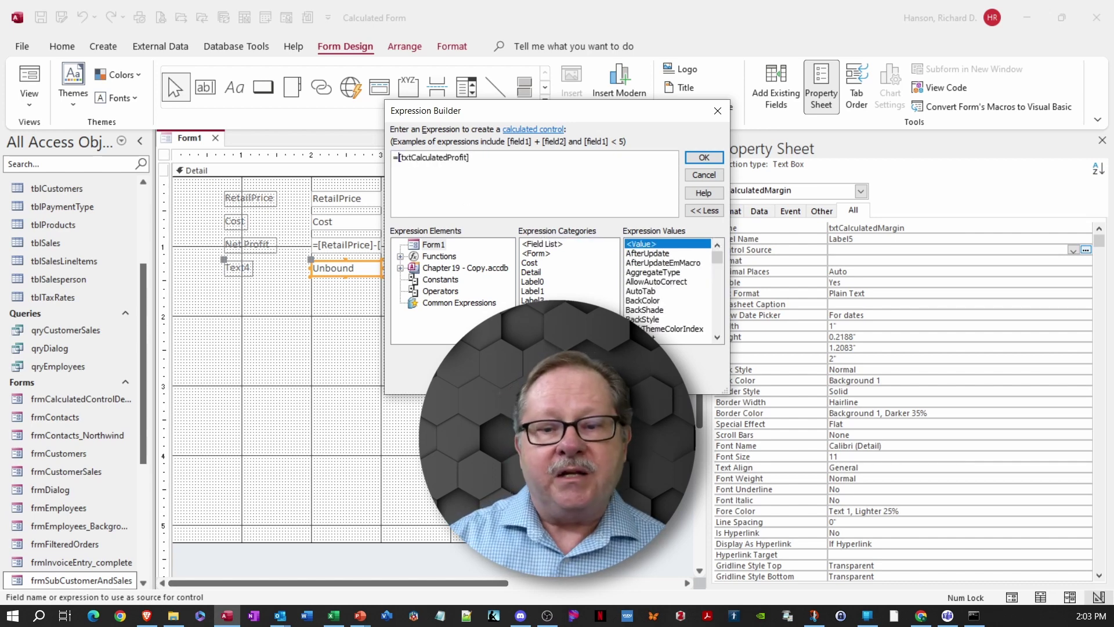
pyautogui.click(473, 168)
pyautogui.write('-')
pyautogui.write('/')
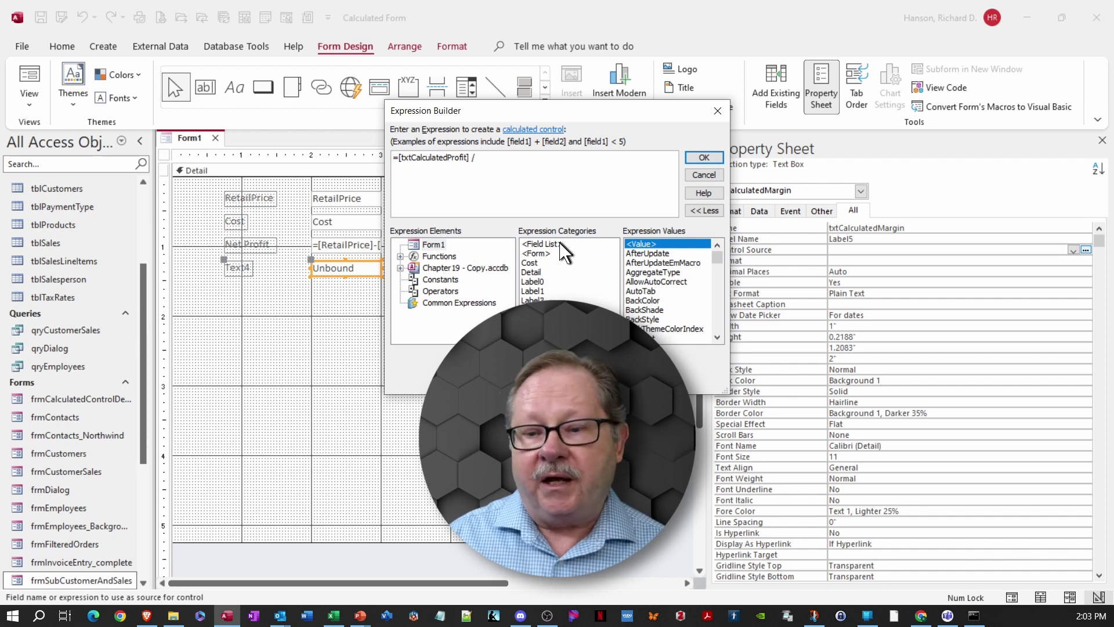
pyautogui.click(563, 243)
pyautogui.doubleClick(644, 254)
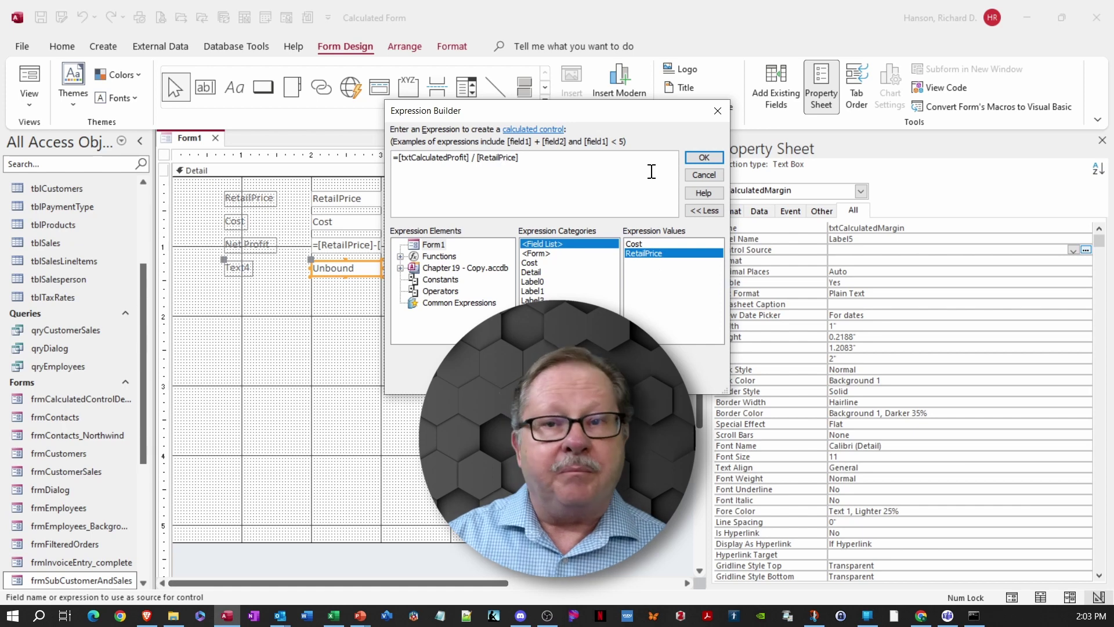
pyautogui.click(703, 158)
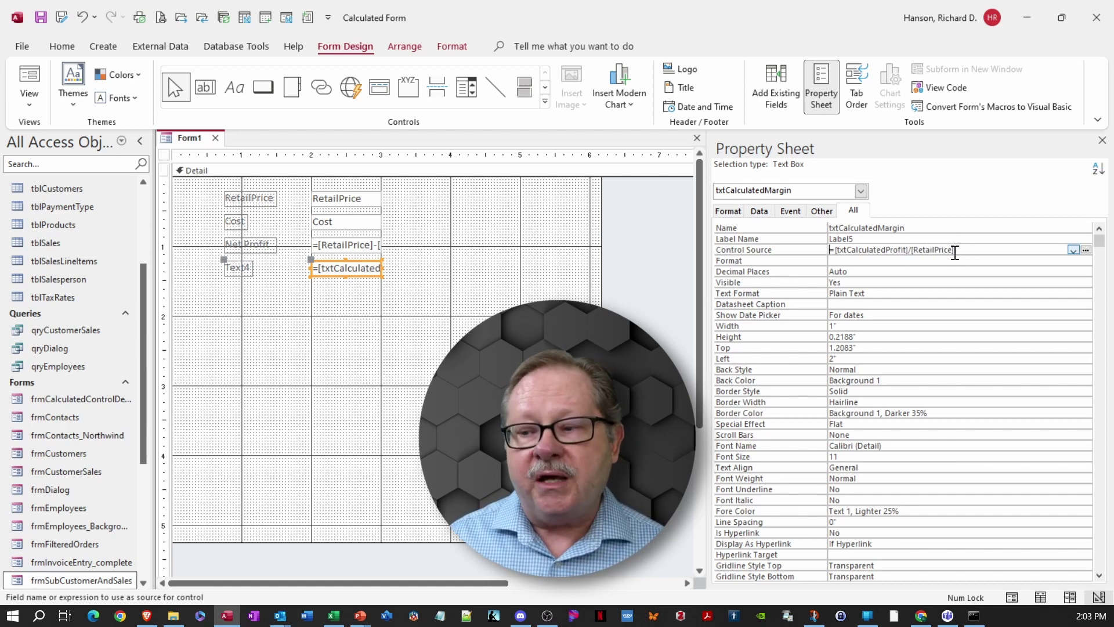
# Step: Change the Control Source expression of txtCalculatedMargin to =IIf([RetailPrice]=0,0,[txtCalculatedProfit]/[RetailPrice]) in the Expression Builder
pyautogui.click(1085, 250)
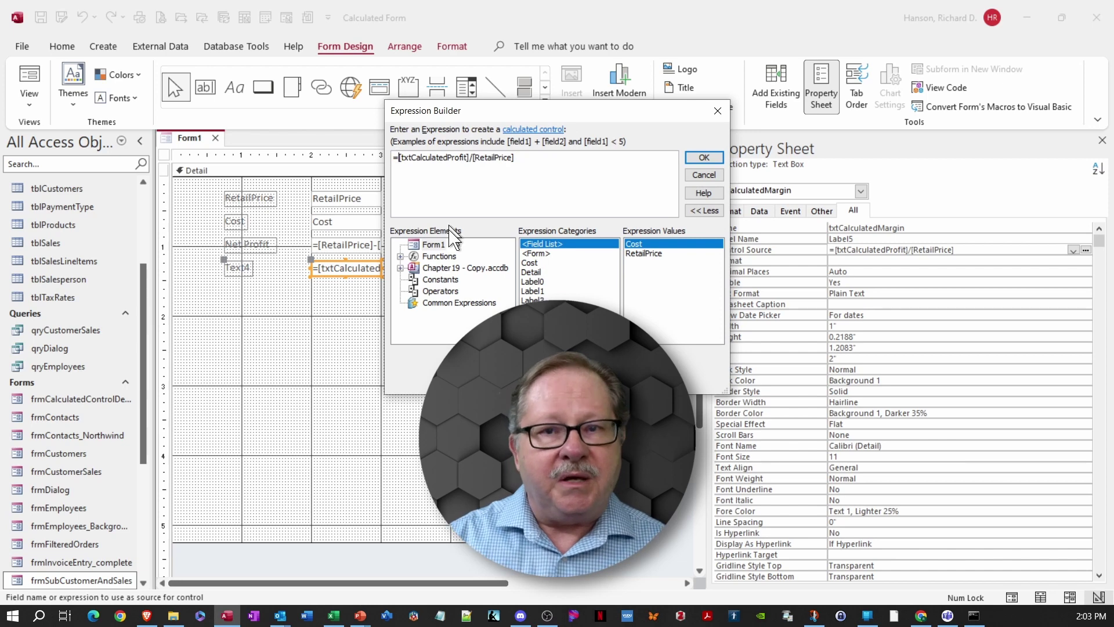
pyautogui.write('iif')
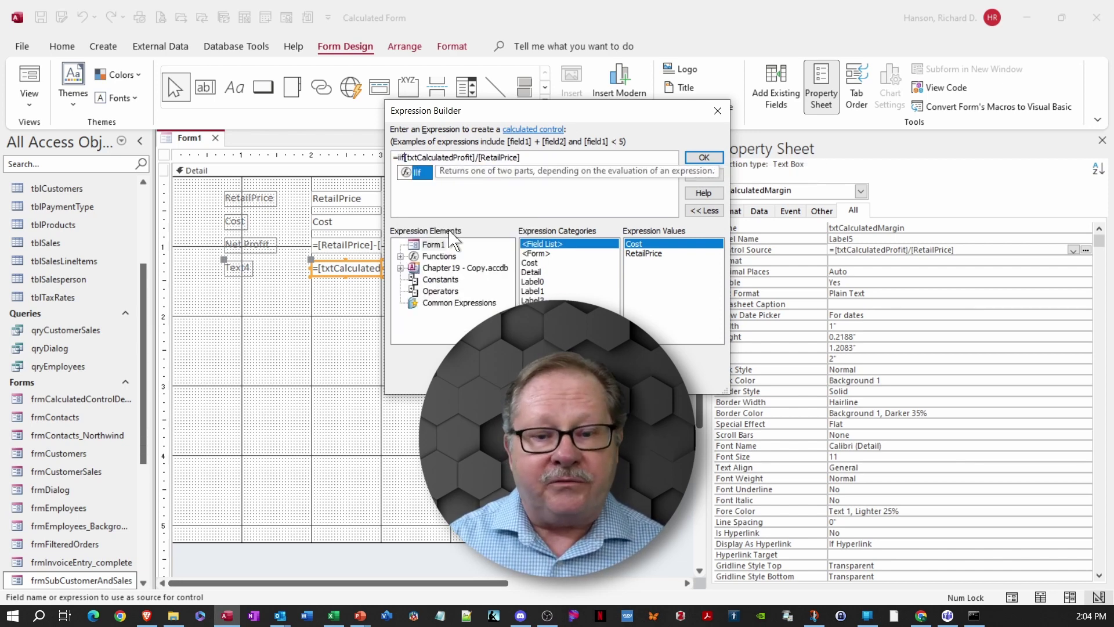
pyautogui.write('(')
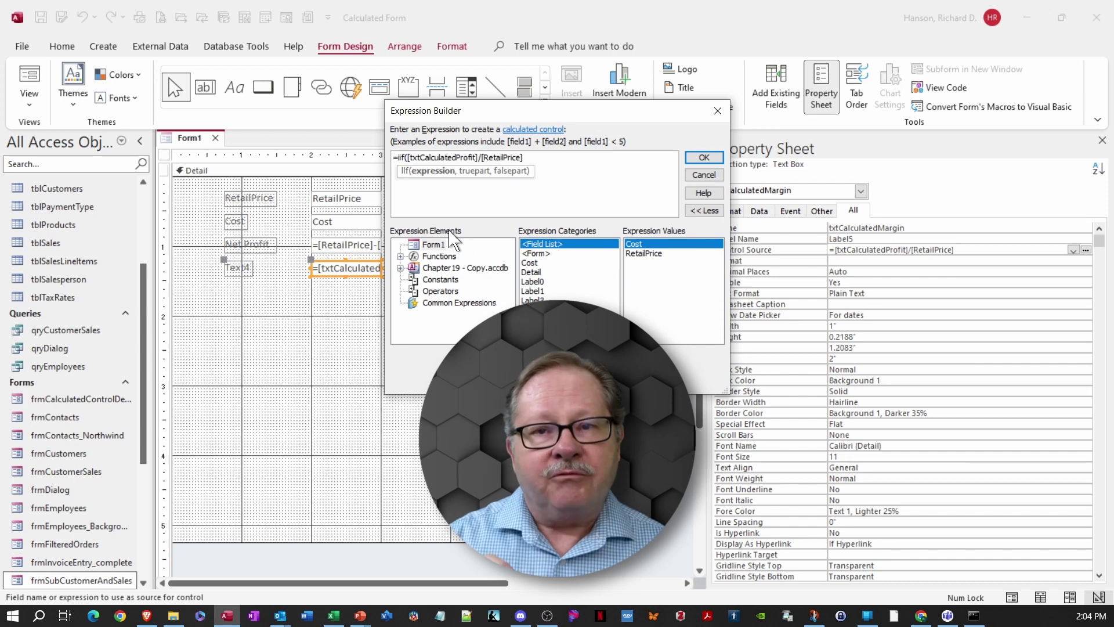
pyautogui.doubleClick(660, 259)
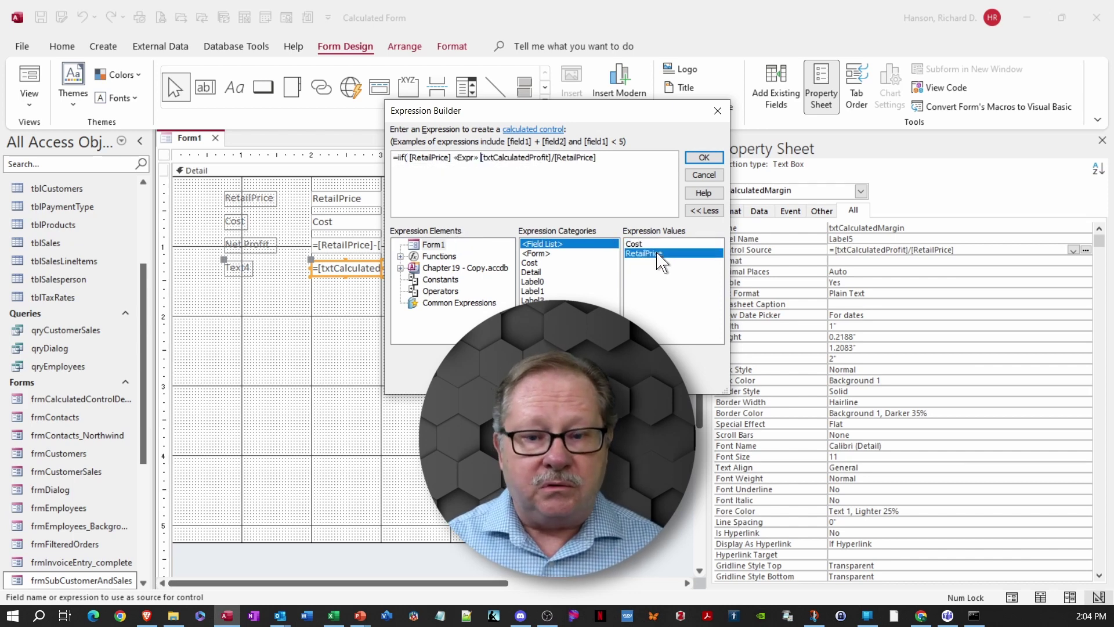
pyautogui.click(465, 158)
pyautogui.write('=')
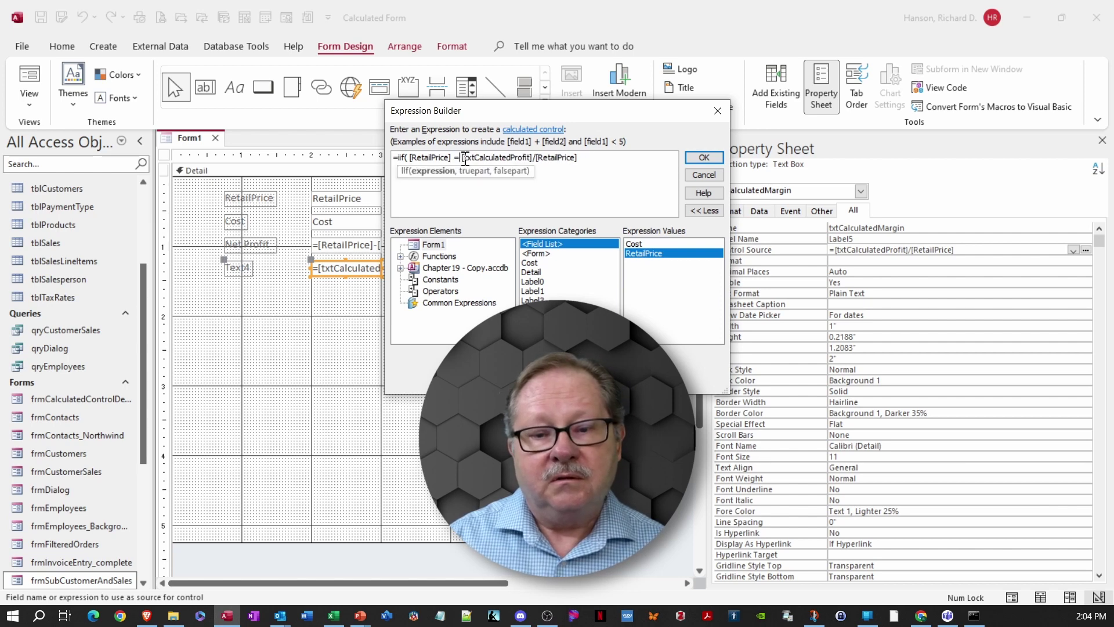
pyautogui.write('0 ')
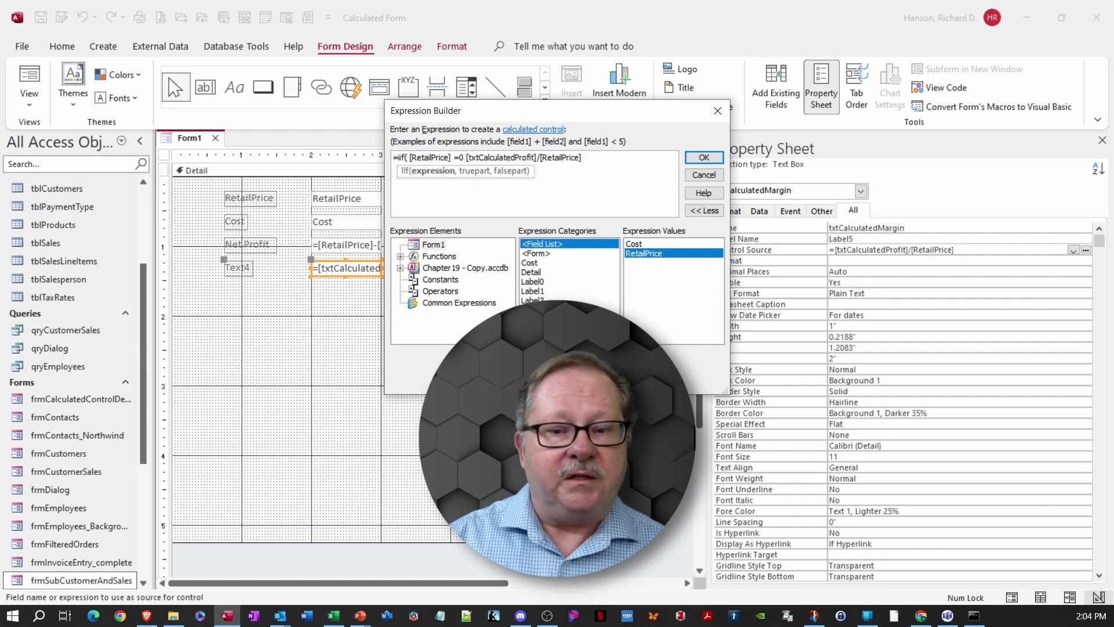
pyautogui.write(',')
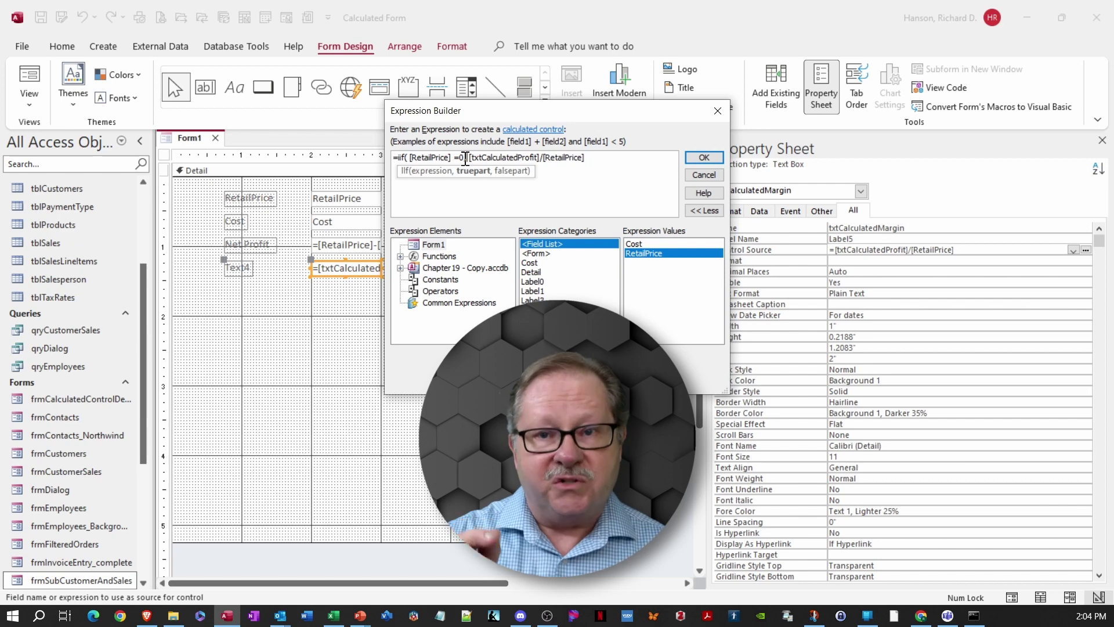
pyautogui.write('0')
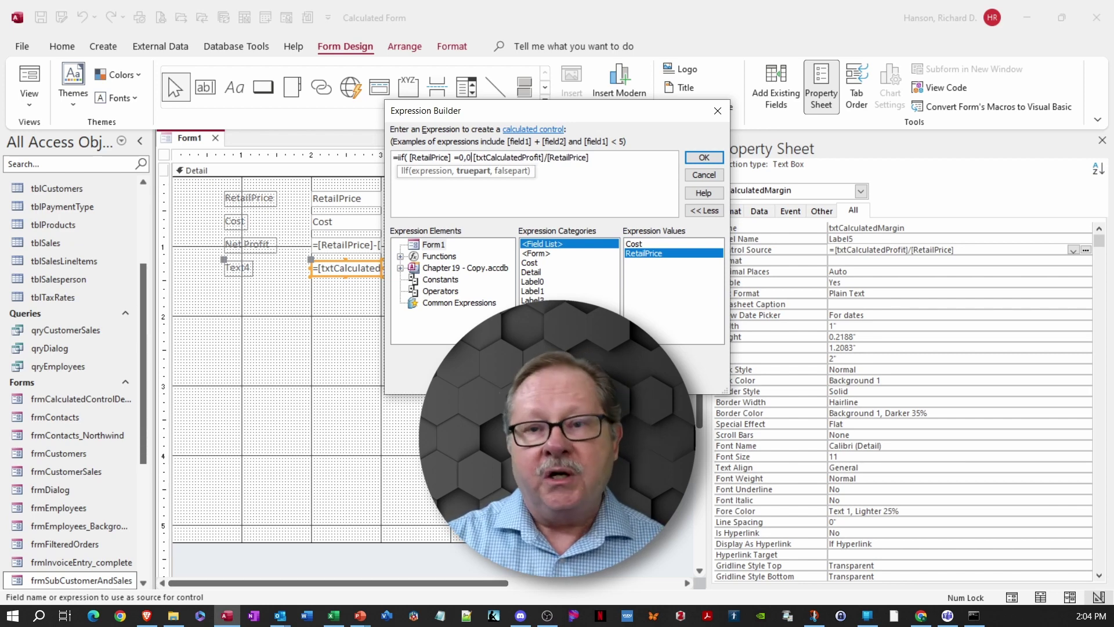
pyautogui.write(',')
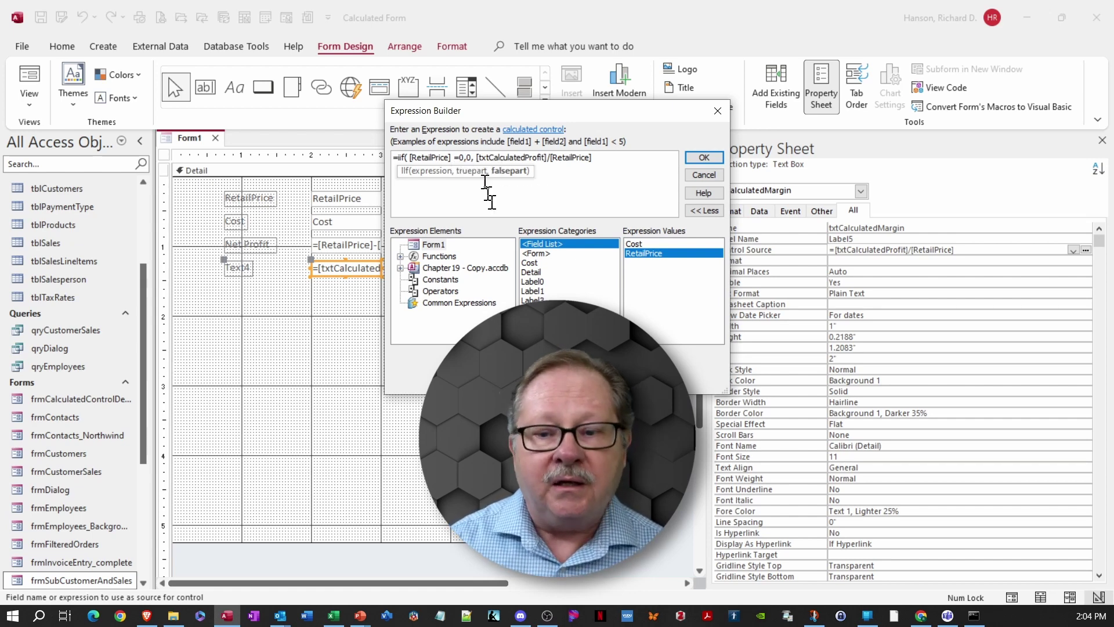
pyautogui.press('End')
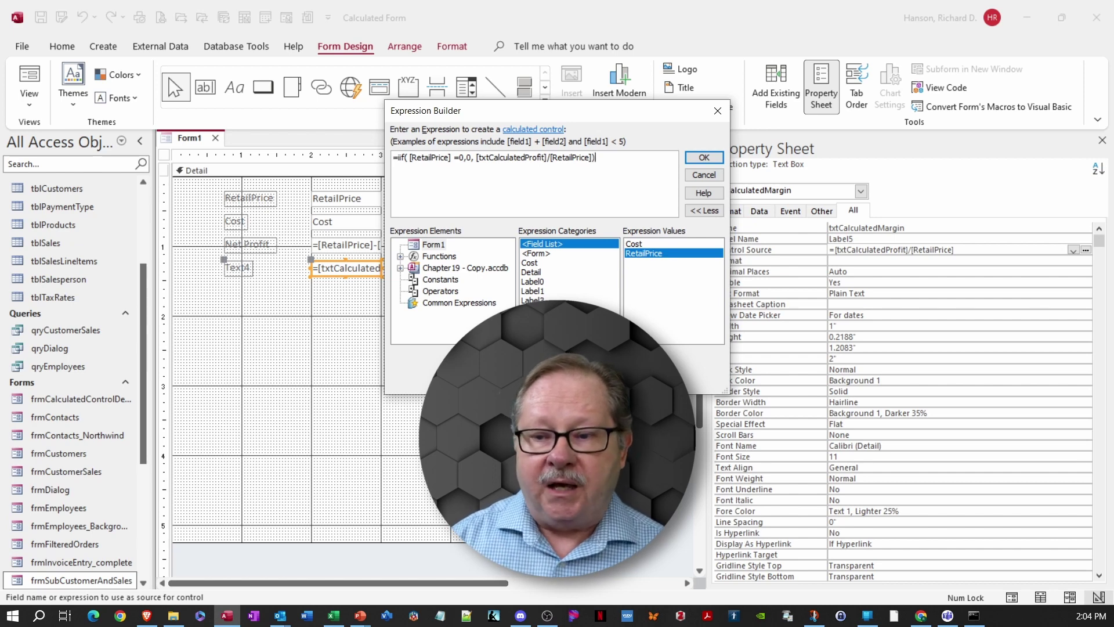
pyautogui.press('Return')
# Step: Change the caption of the margin text box's label to Net Margin and widen the label to fit the full caption
pyautogui.click(244, 270)
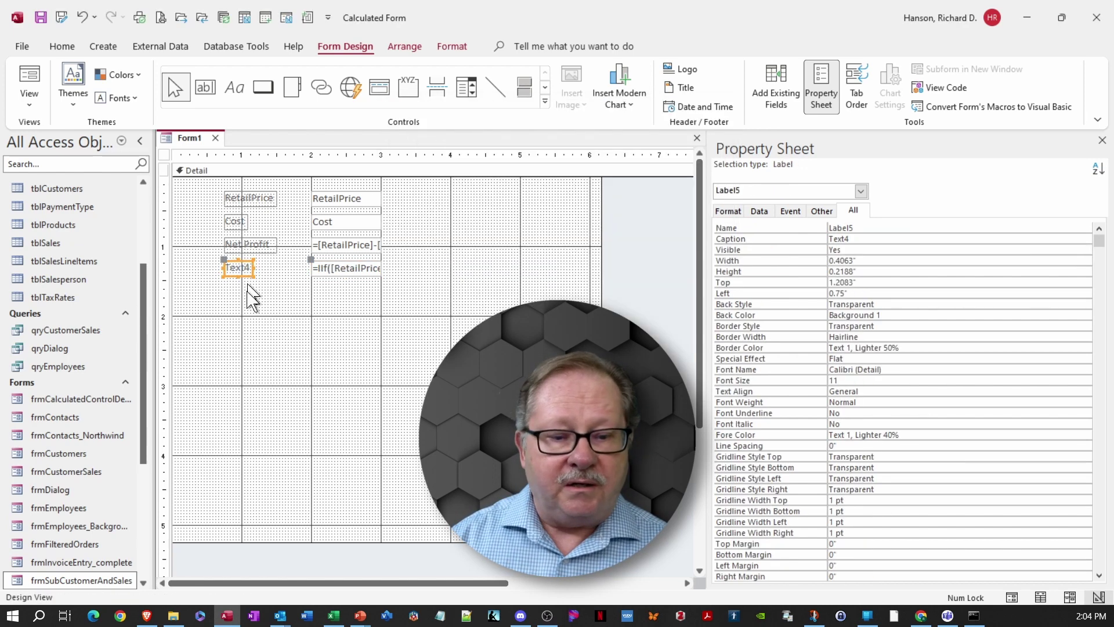
pyautogui.doubleClick(839, 239)
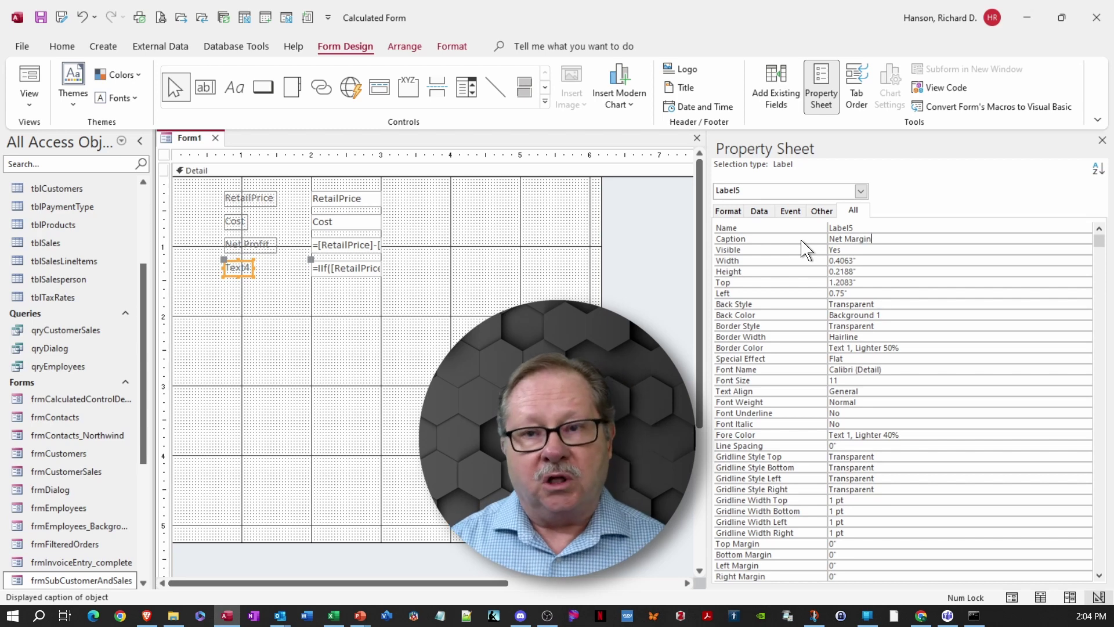
pyautogui.click(889, 250)
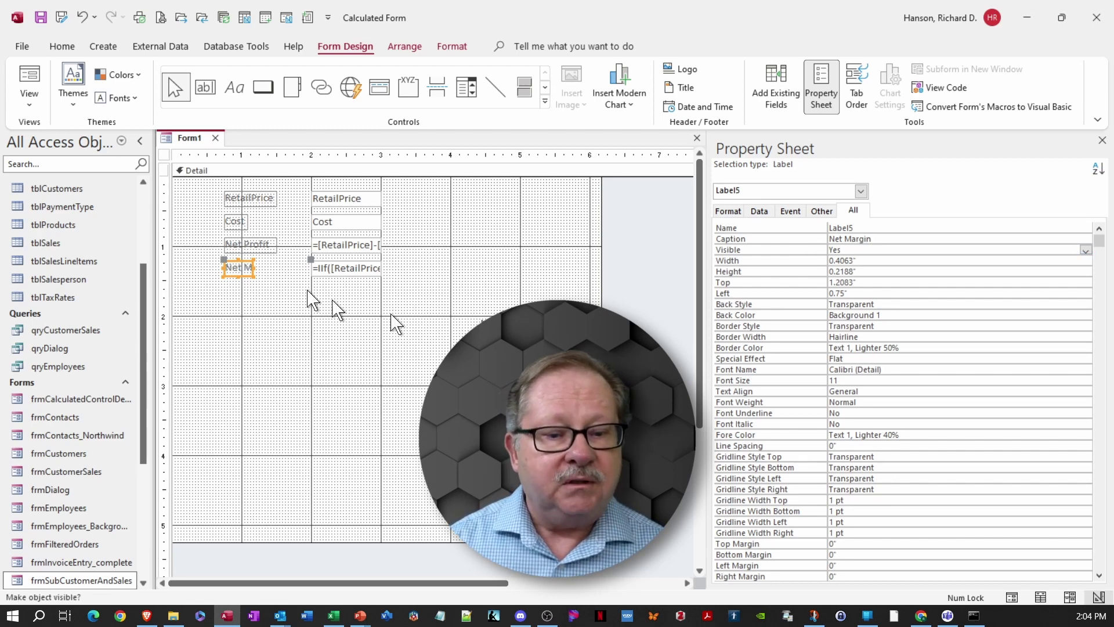
pyautogui.moveTo(250, 268); pyautogui.dragTo(281, 269)
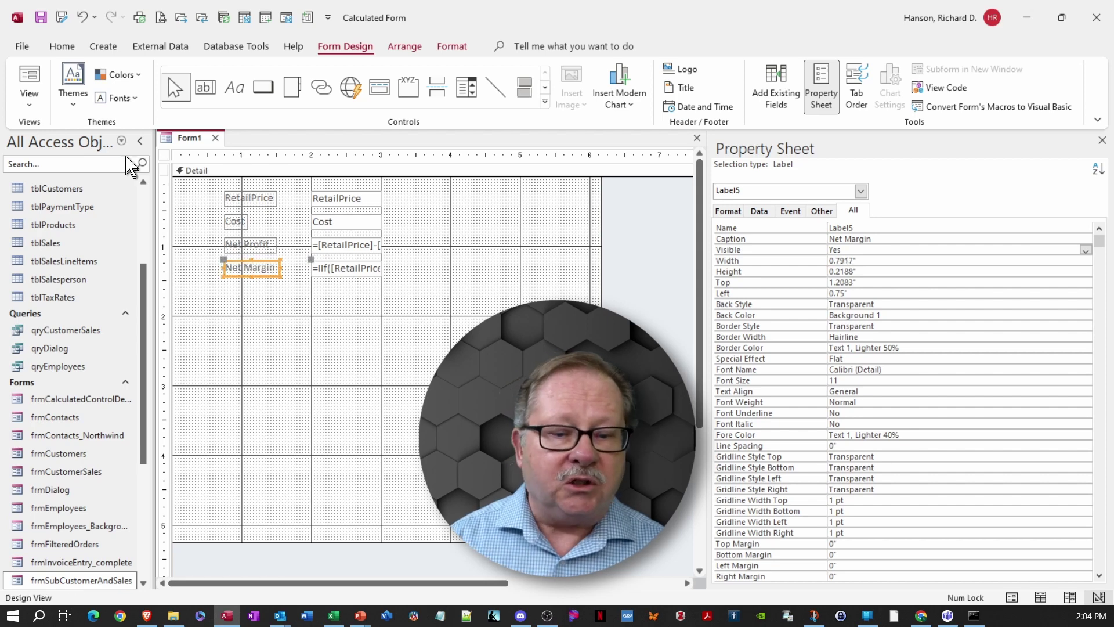
# Step: Check the calculated net margin in Form View and return the form to Design View
pyautogui.click(27, 70)
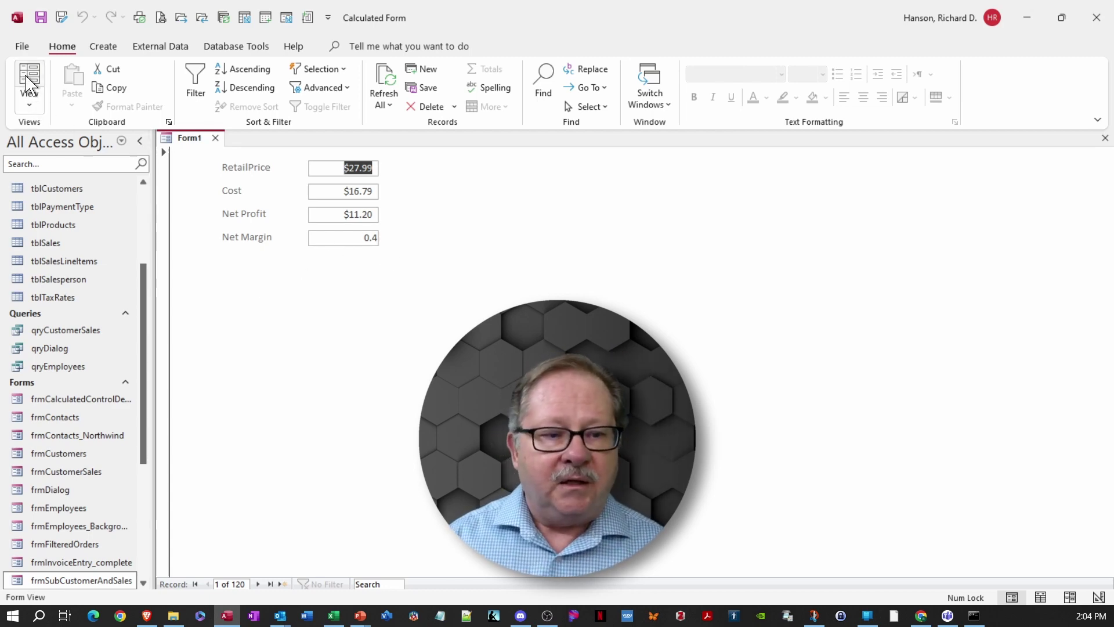
pyautogui.click(29, 105)
pyautogui.click(51, 244)
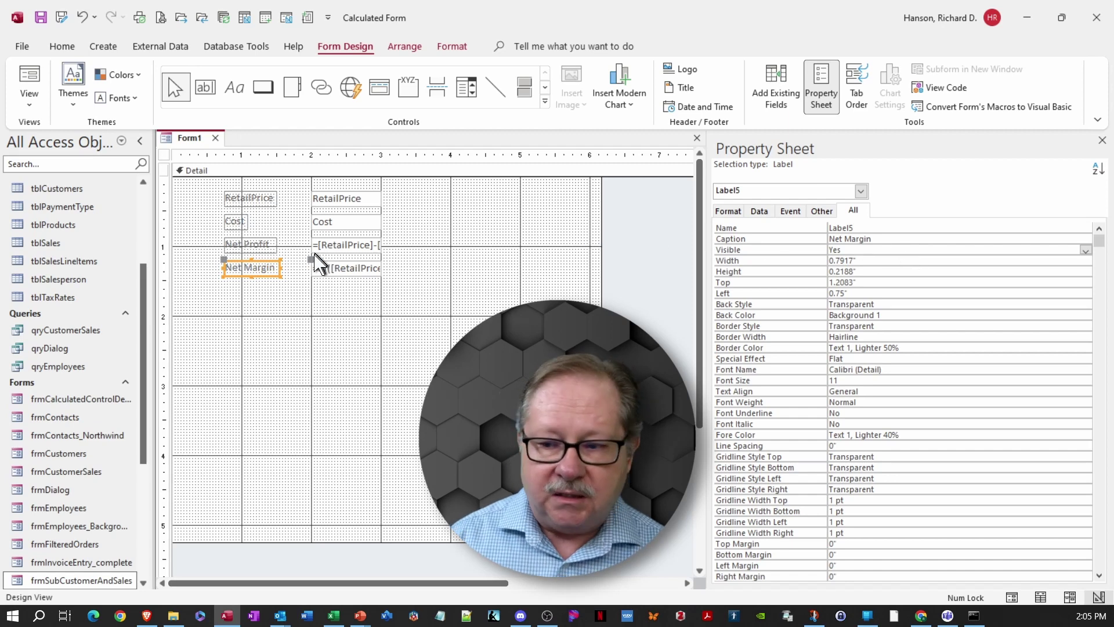
# Step: Set the Format property of the txtCalculatedMargin text box to Percent
pyautogui.click(347, 268)
pyautogui.click(865, 260)
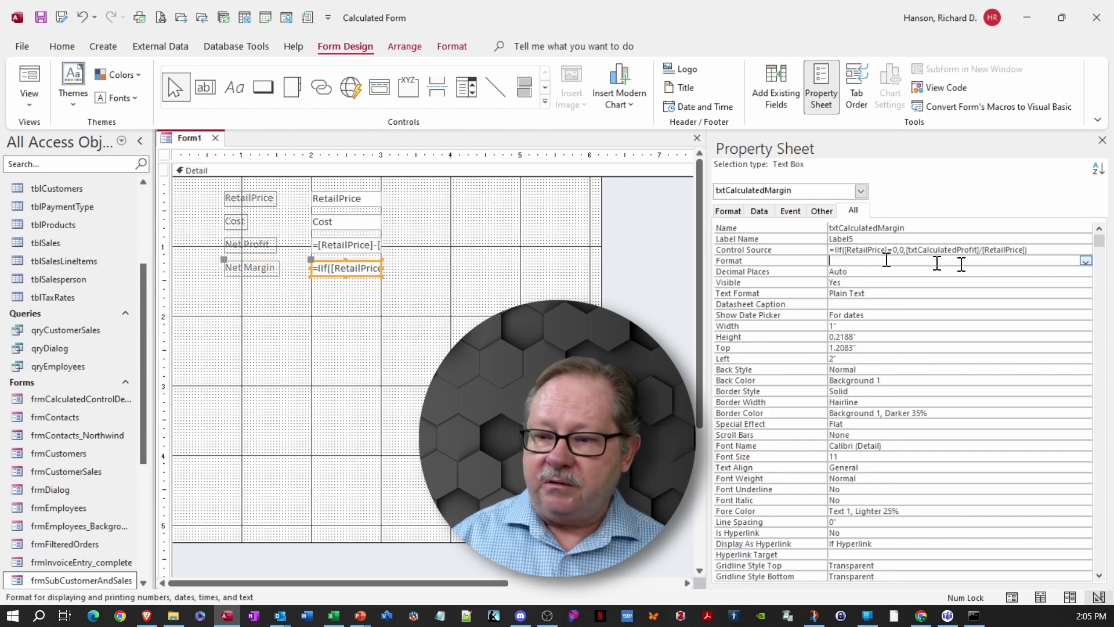
pyautogui.click(1085, 261)
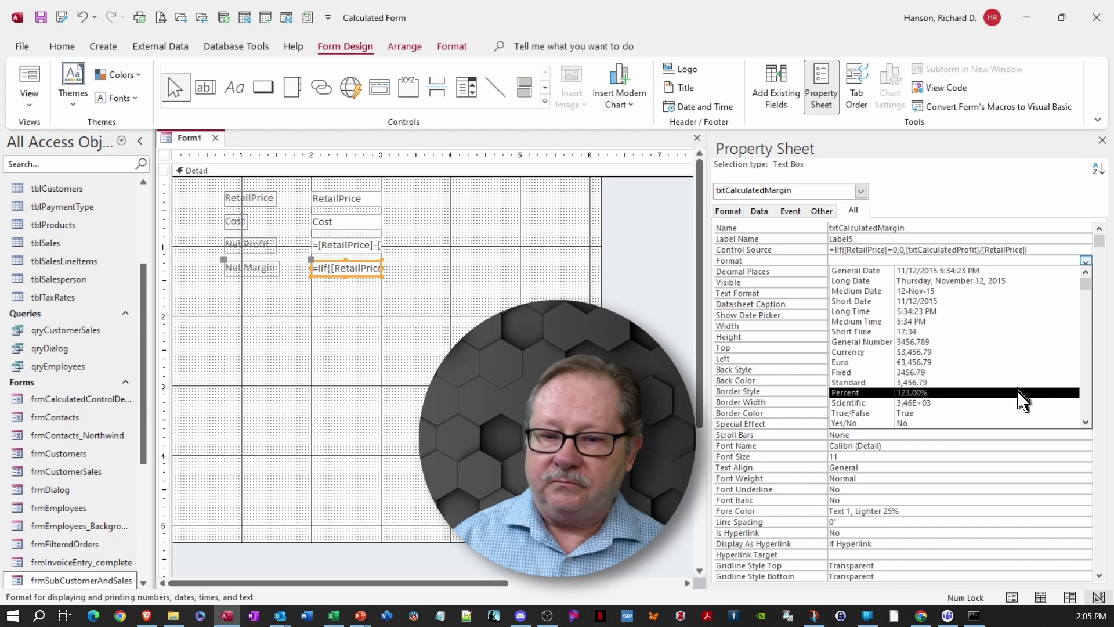
pyautogui.click(1020, 392)
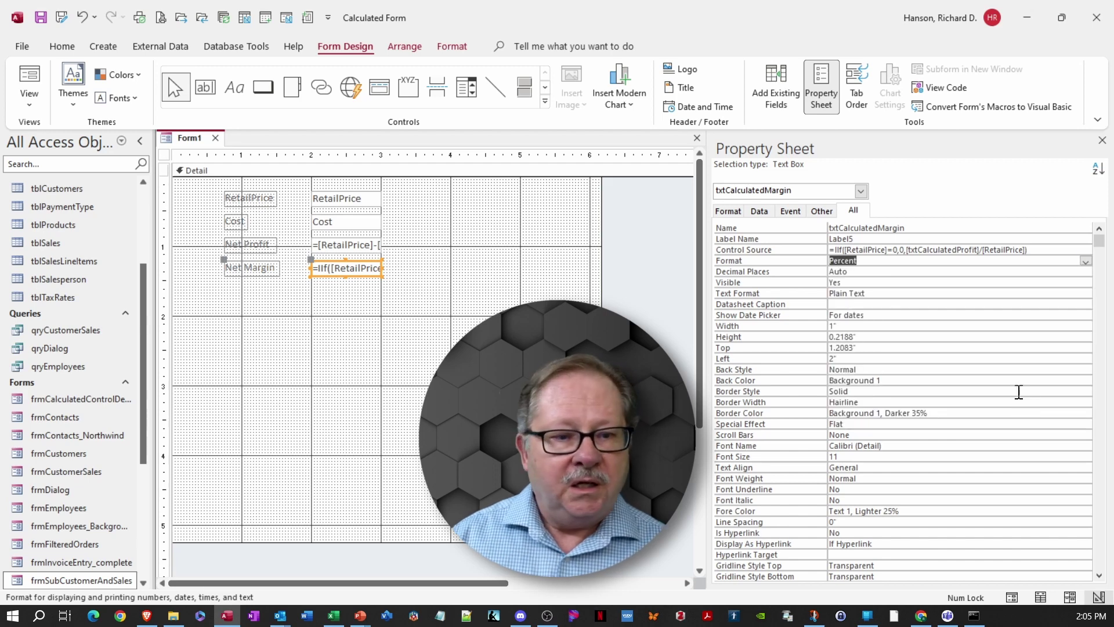
# Step: Show the form in Form View and step forward through the records to check the calculated profit and margin
pyautogui.click(29, 81)
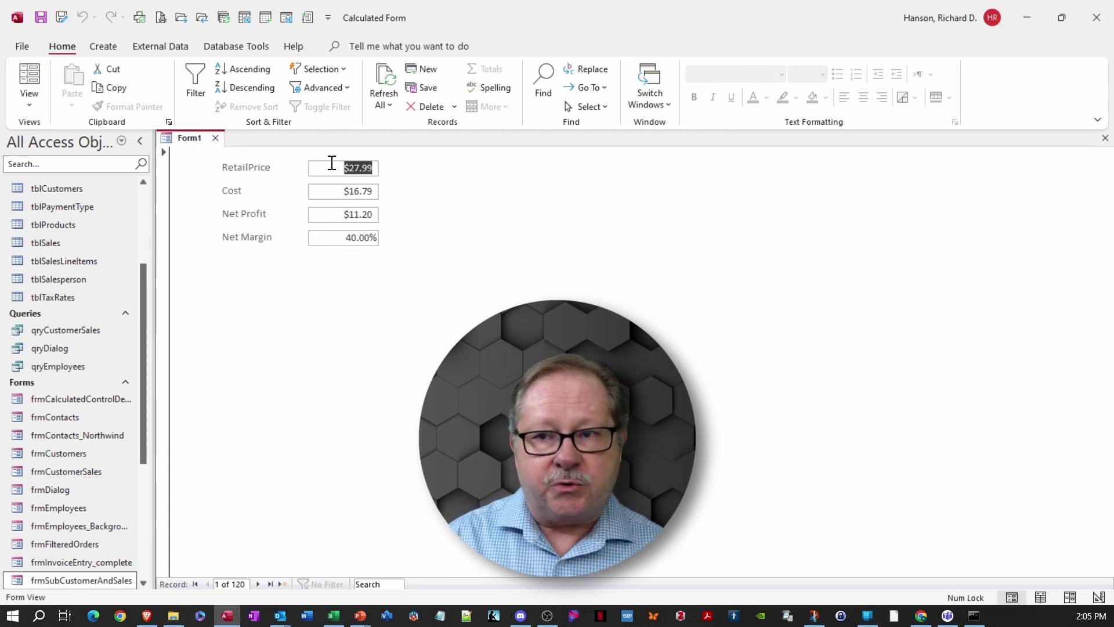
pyautogui.doubleClick(259, 584)
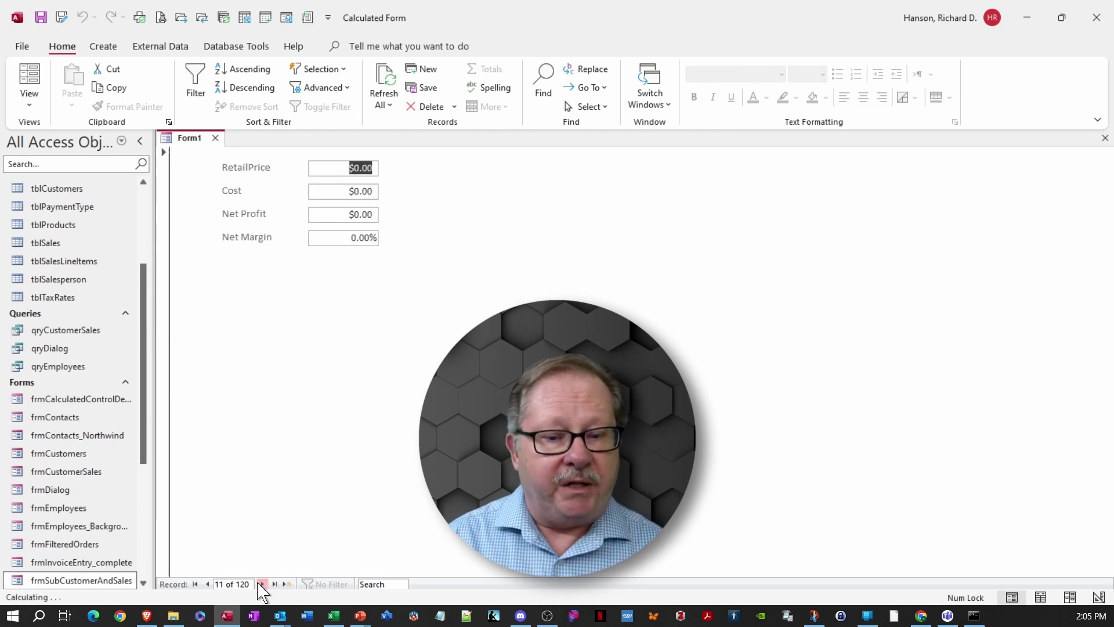